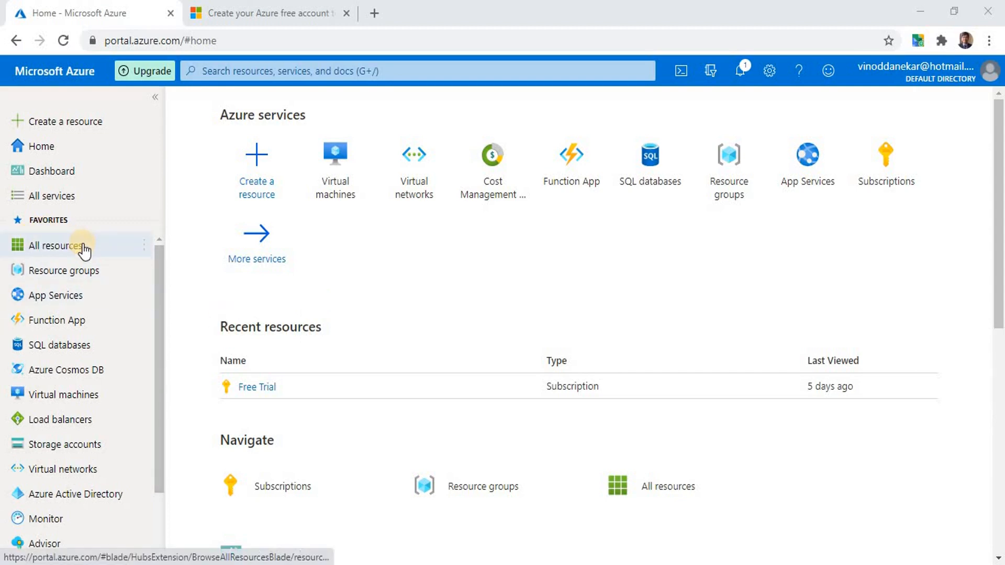
Search 'virtual', open Virtual machines, and start adding a new virtual machine.
click(323, 69)
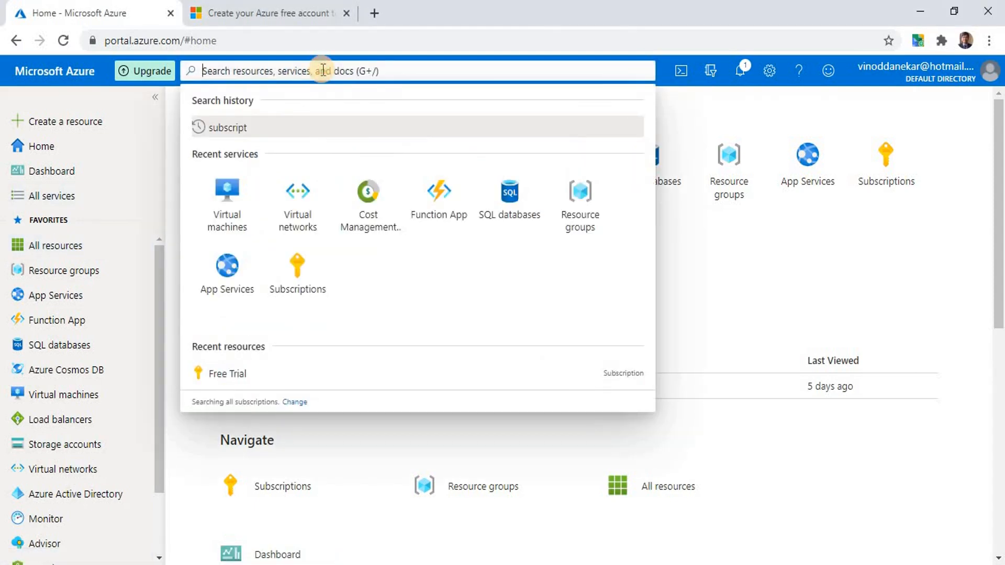
text(virtual)
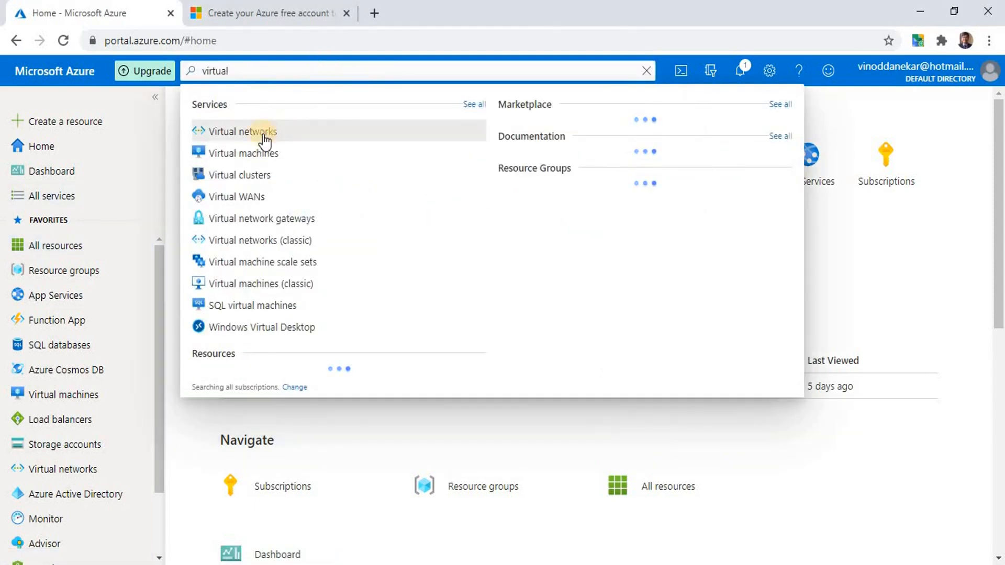
click(233, 154)
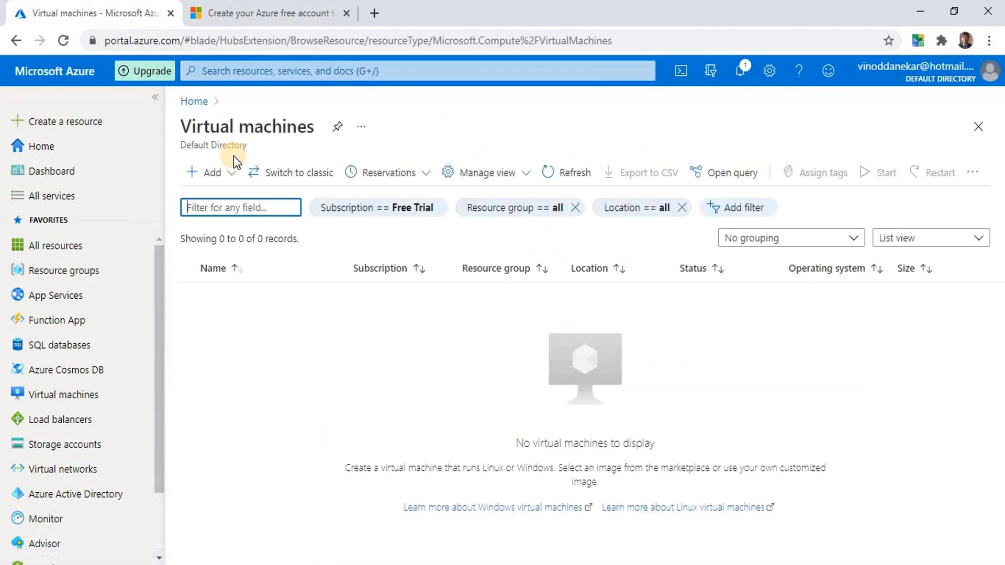
click(225, 172)
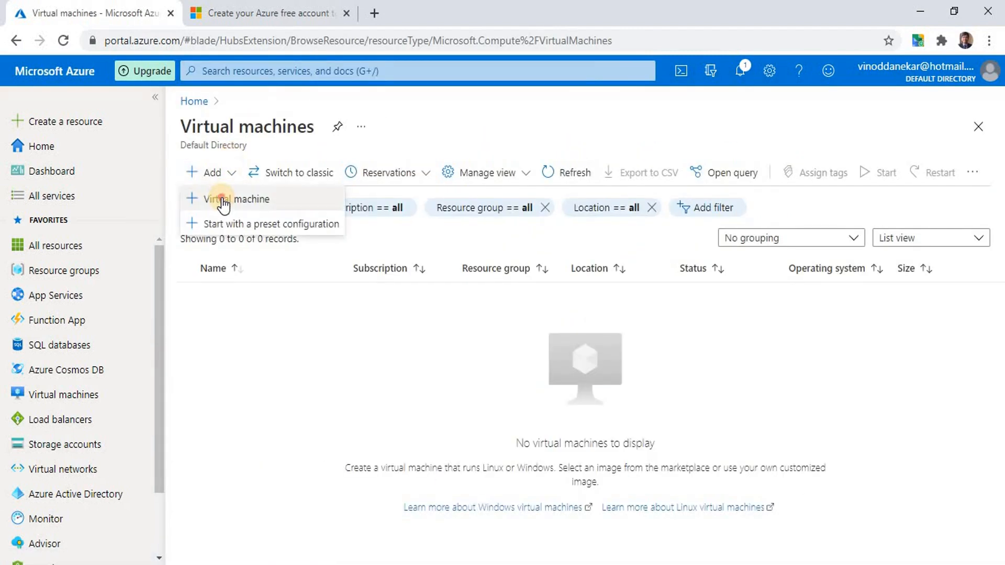
click(224, 202)
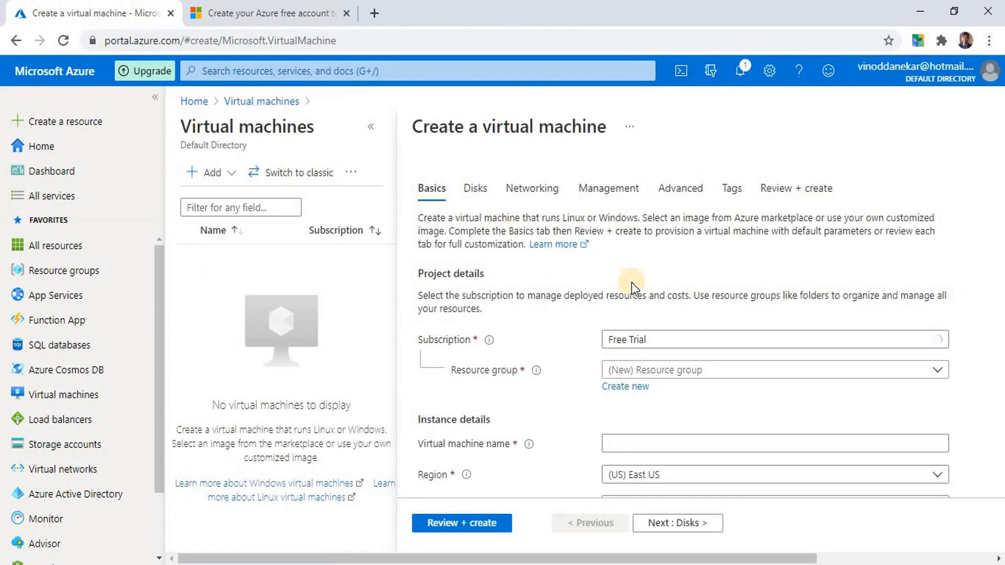
Check the subscription list and keep Free Trial as the subscription.
scroll(681, 282, down, 1)
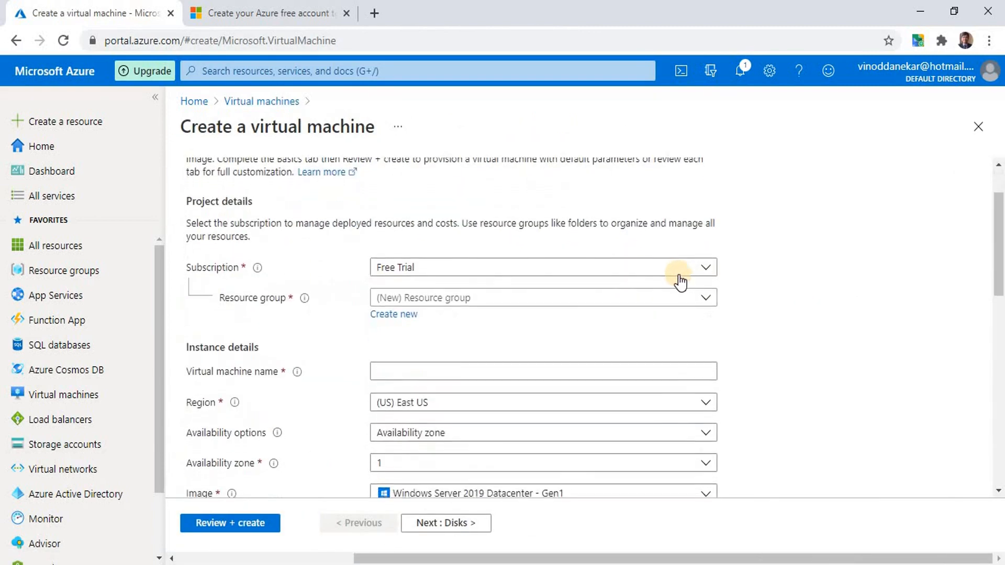
click(697, 277)
click(760, 271)
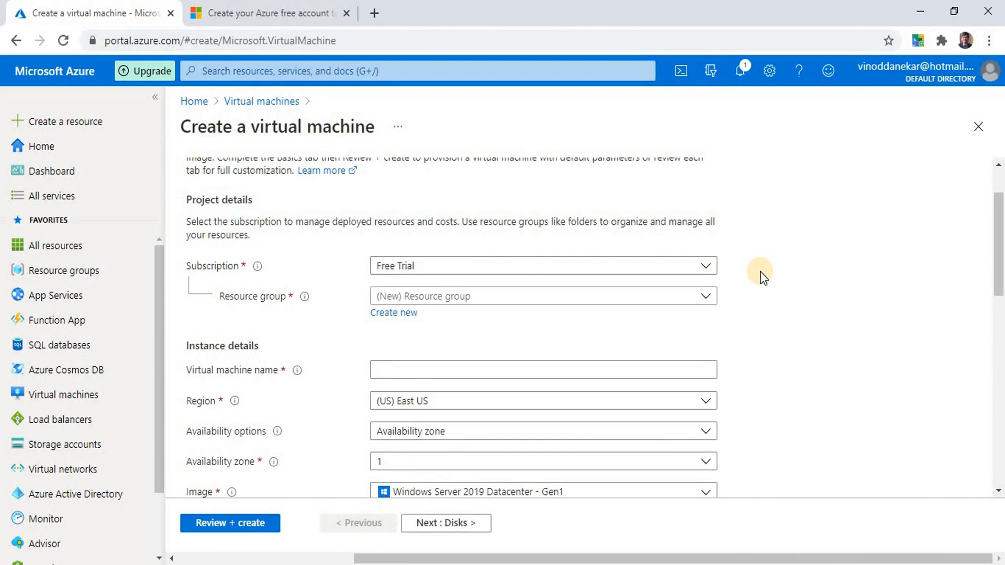
scroll(761, 275, down, 1)
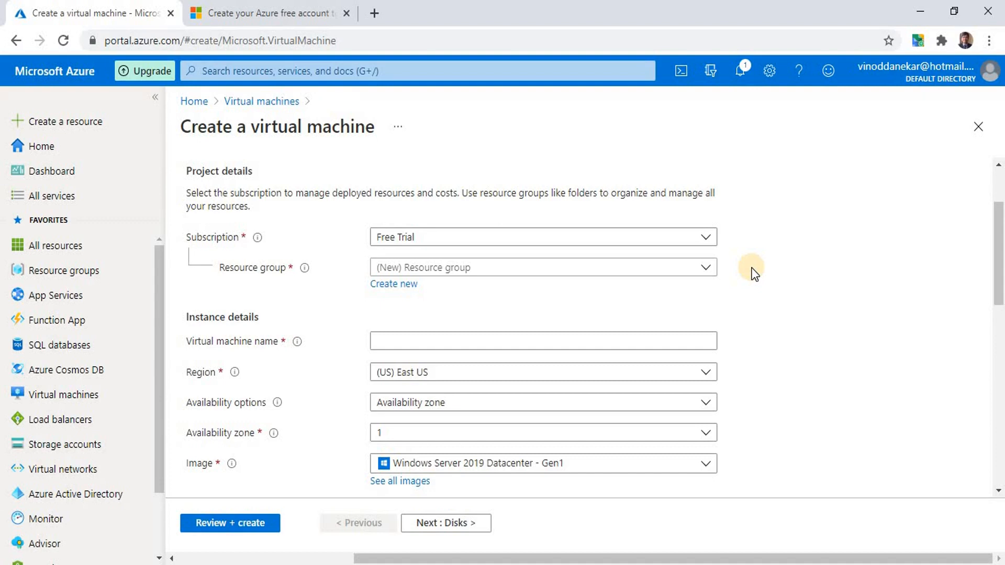
Create a new resource group named TestGroup for the VM.
click(390, 284)
click(456, 390)
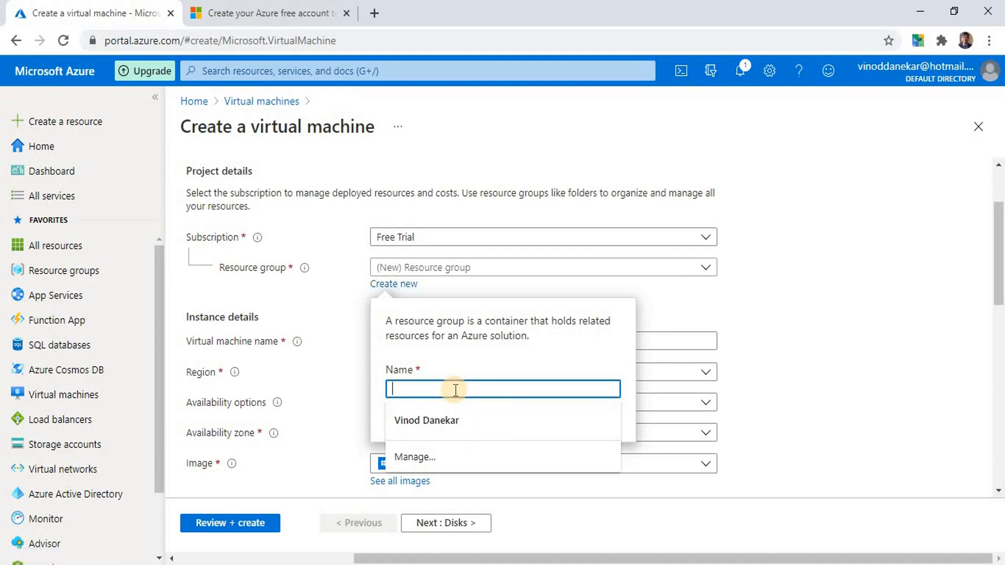
text(My)
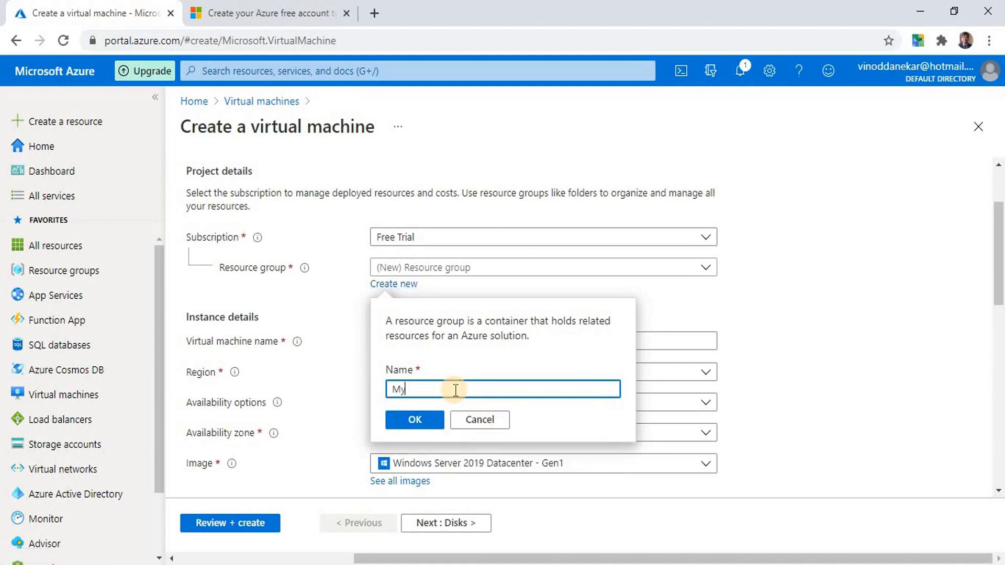
text(TestGroup)
key(Home)
key(Delete)
key(Delete)
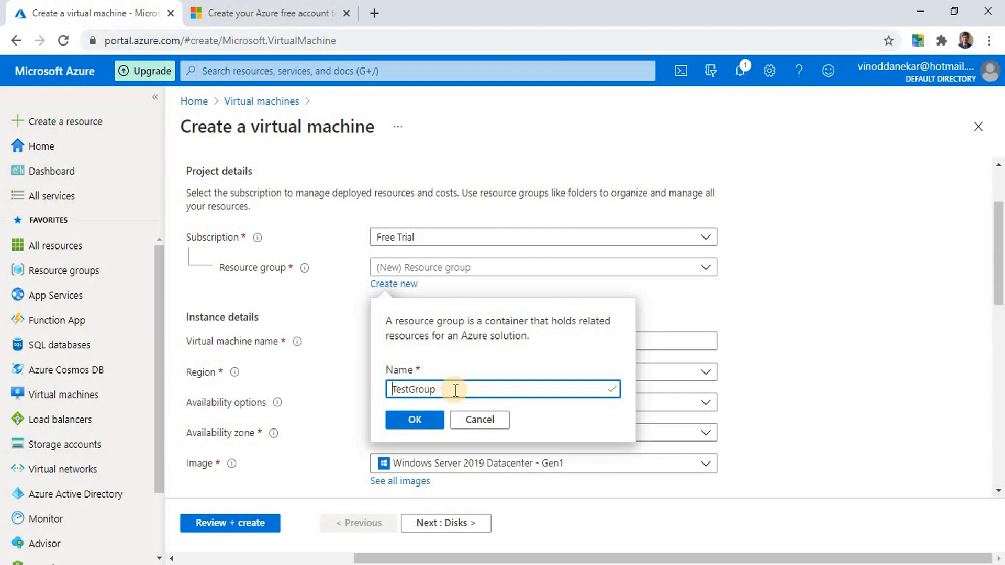
click(414, 420)
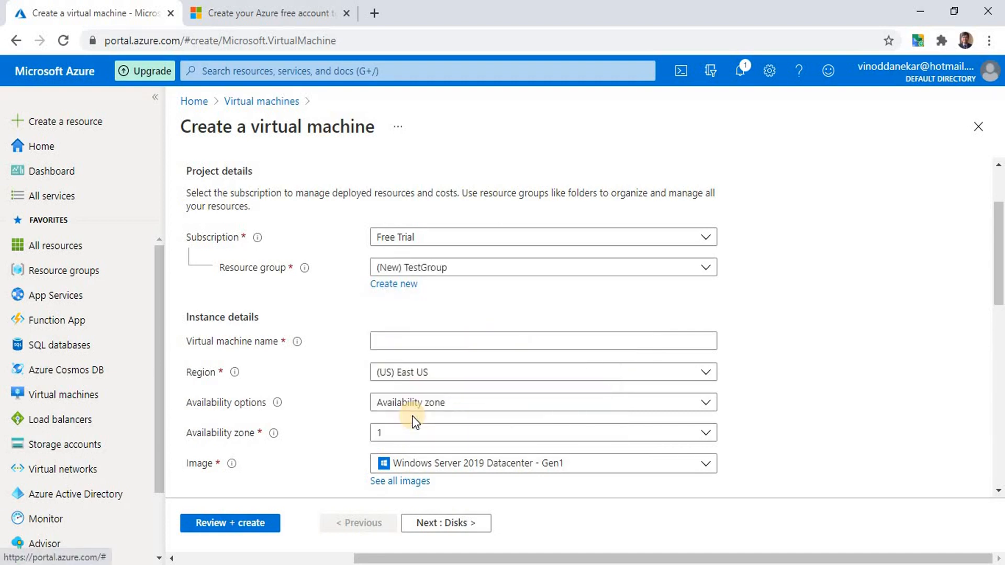
scroll(414, 421, down, 1)
Enter TestServer as the virtual machine name.
click(487, 299)
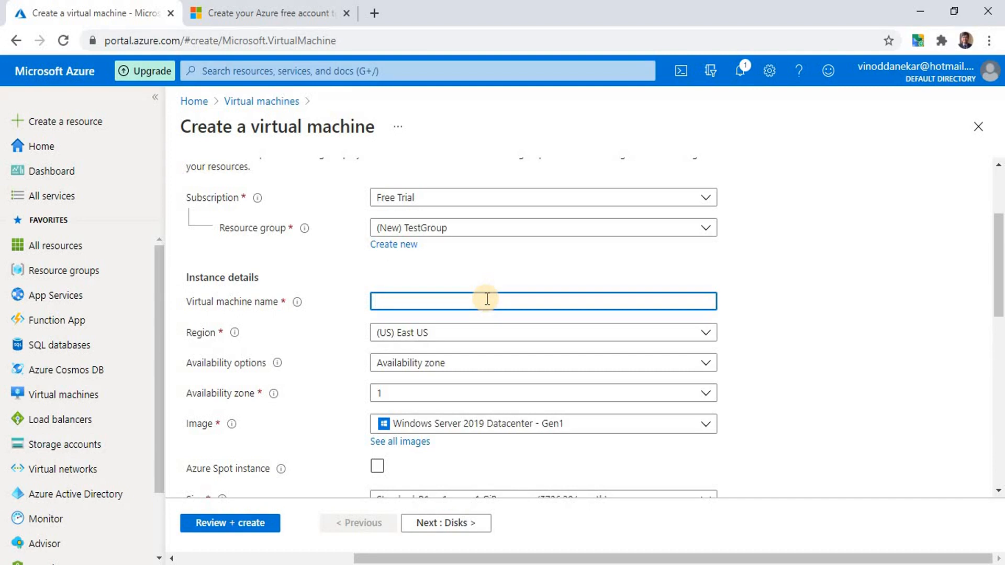
text(TestServer)
scroll(487, 299, down, 1)
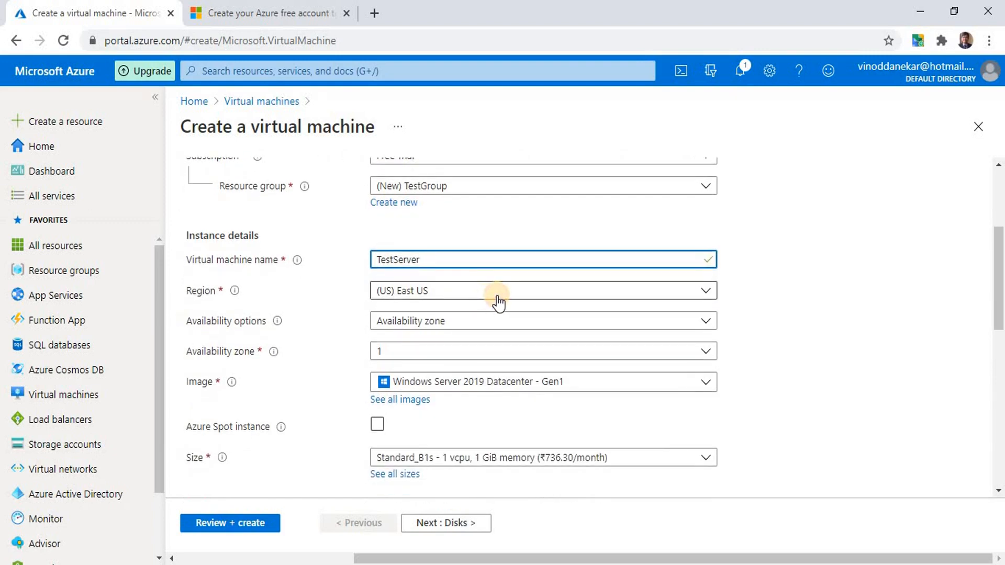
Keep (US) East US selected in the Region list.
click(495, 295)
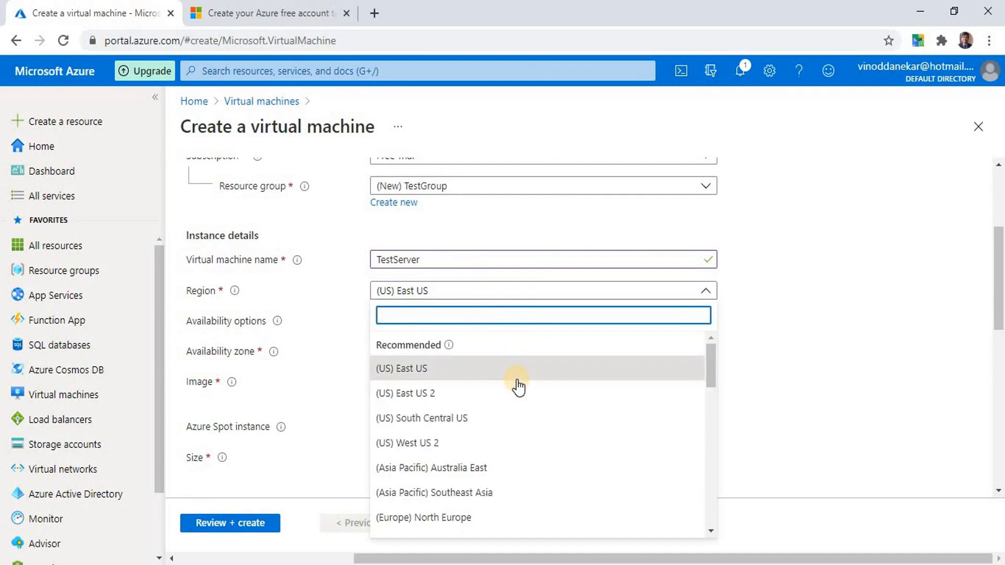
scroll(519, 387, down, 5)
scroll(518, 387, down, 3)
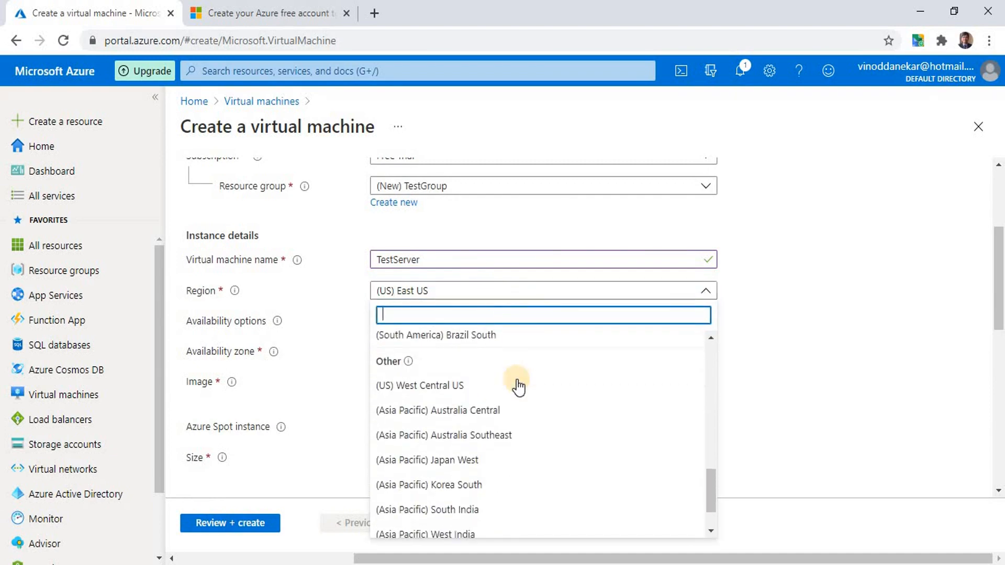
scroll(518, 388, up, 10)
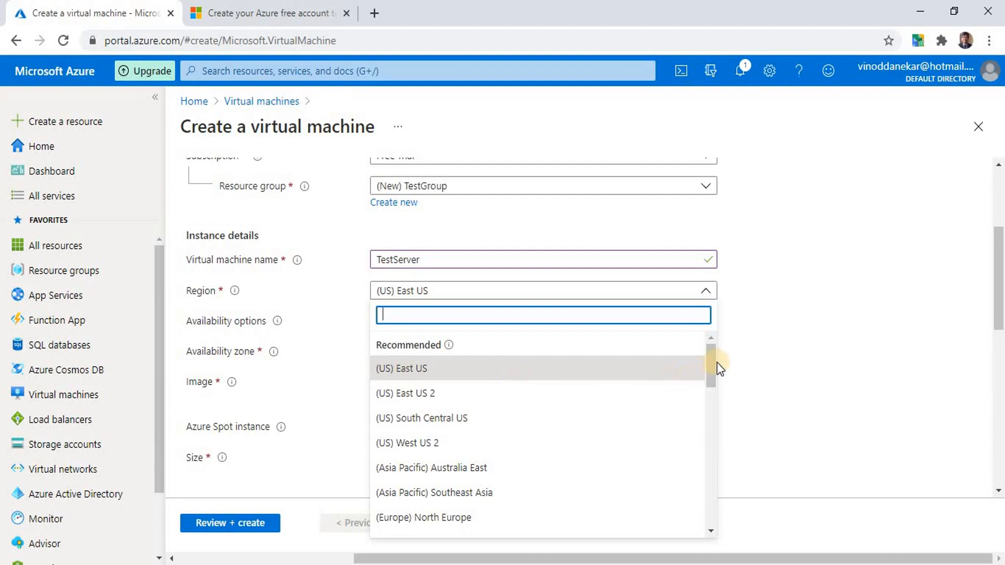
drag(711, 367, 710, 342)
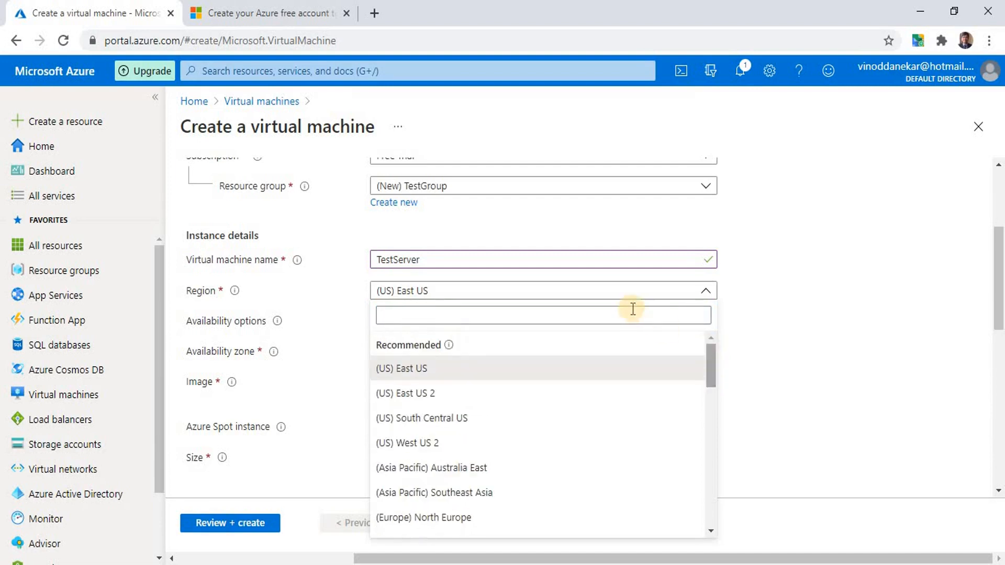
click(511, 370)
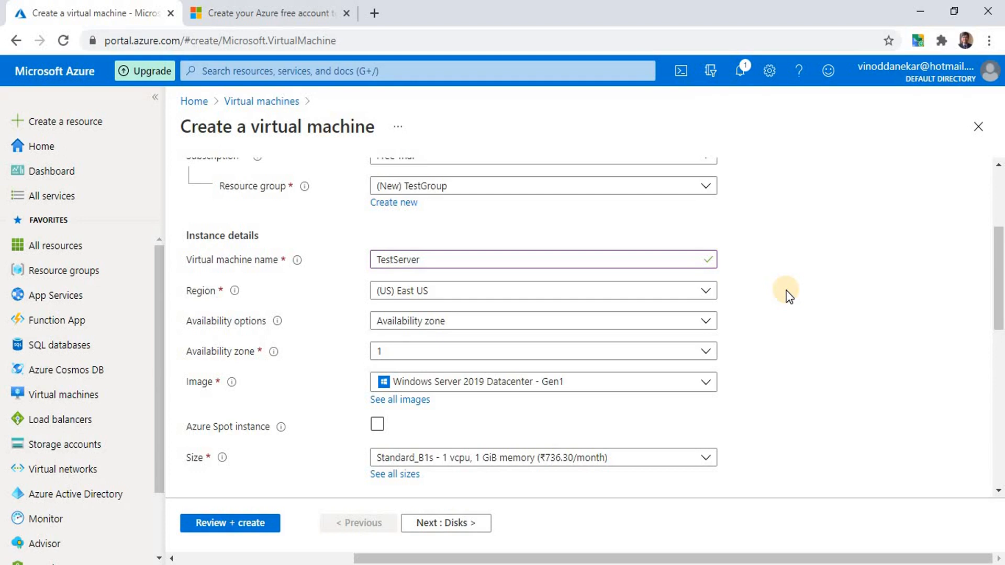
scroll(787, 295, down, 1)
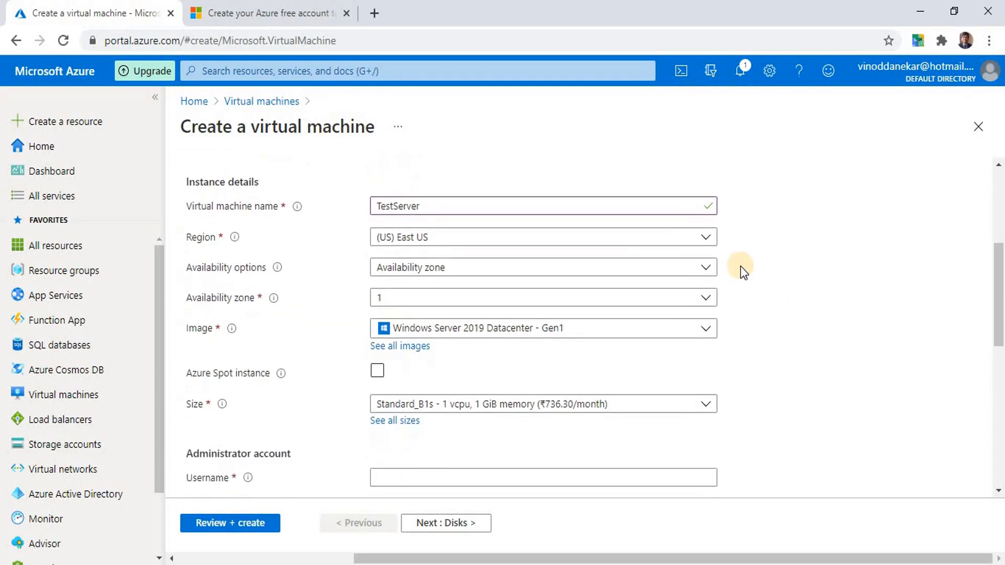
click(709, 270)
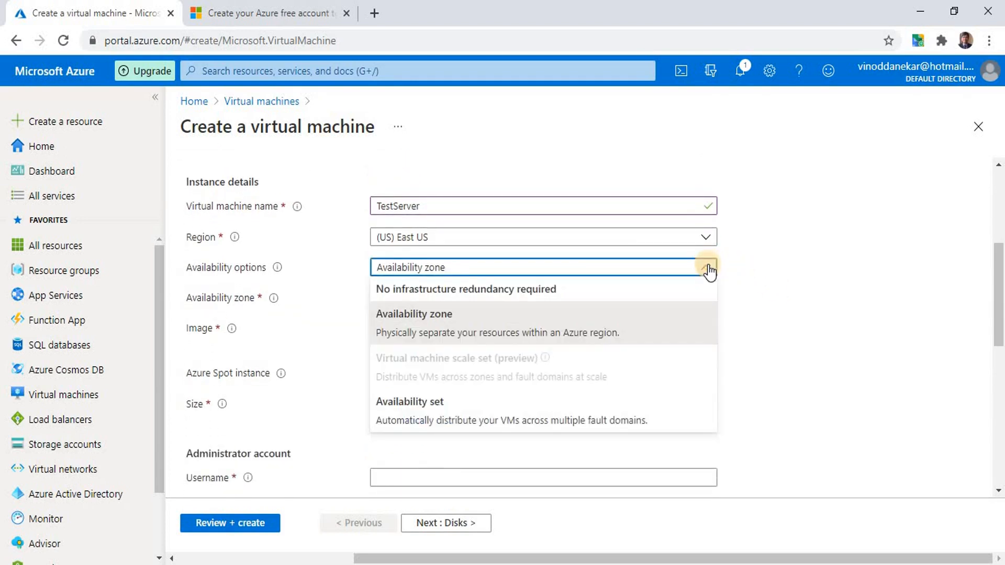
click(761, 279)
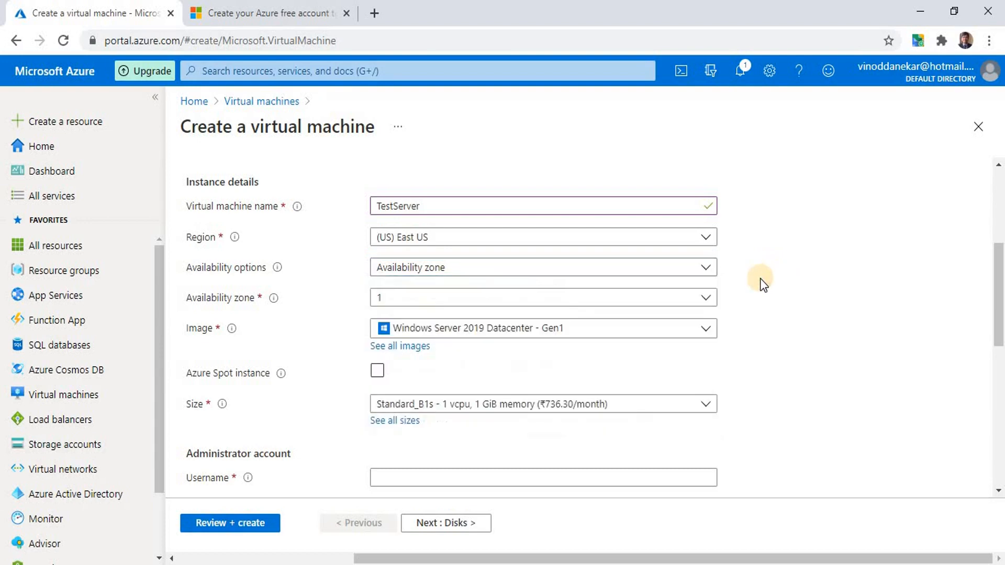
click(707, 300)
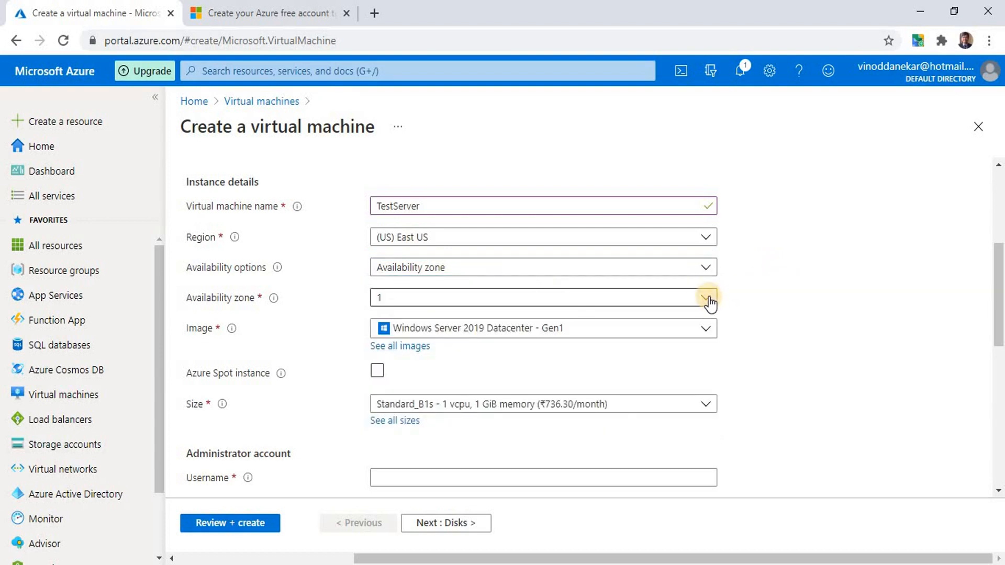
click(775, 273)
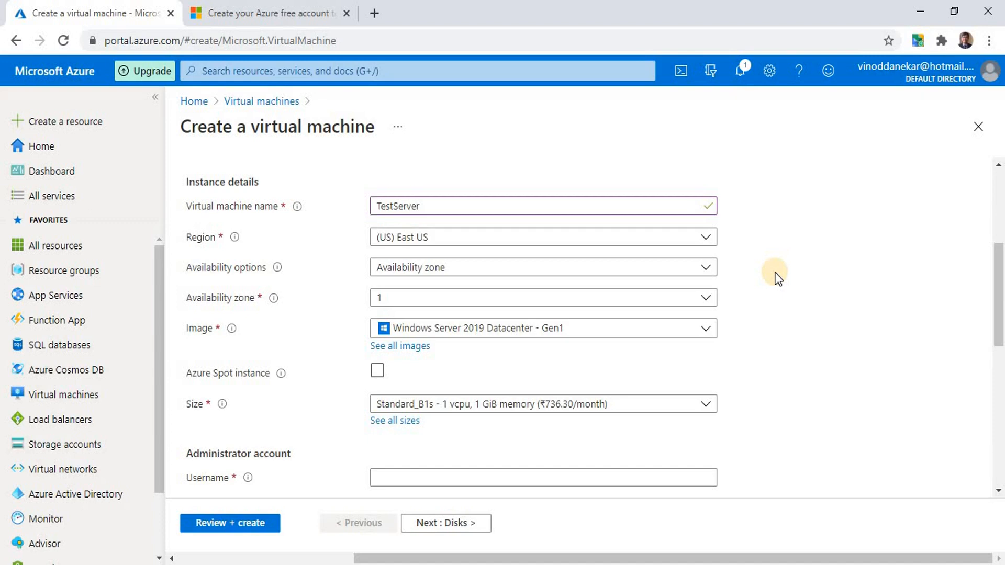
scroll(777, 277, down, 1)
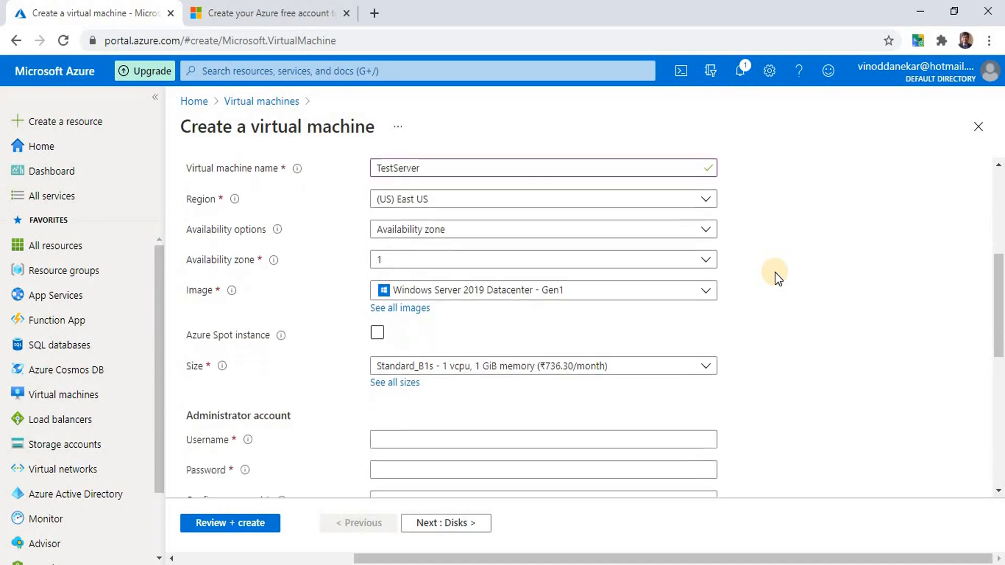
click(706, 273)
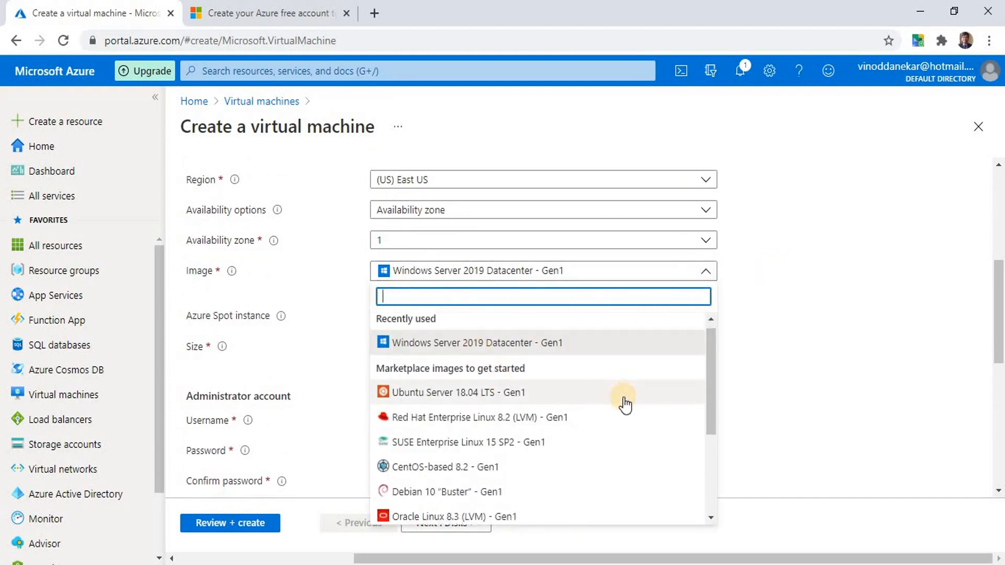
scroll(625, 403, down, 3)
scroll(625, 403, up, 3)
scroll(625, 404, down, 3)
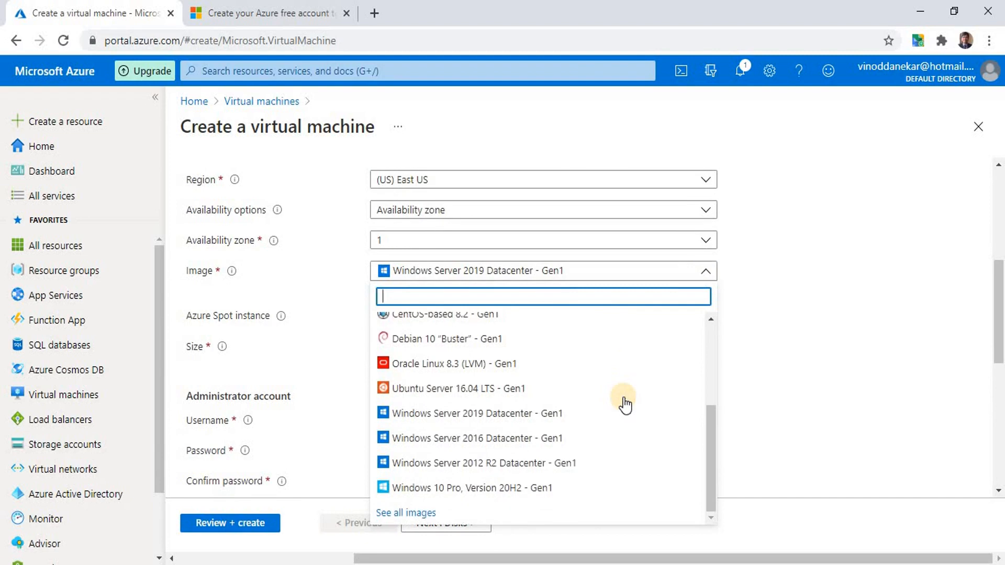
scroll(625, 404, up, 3)
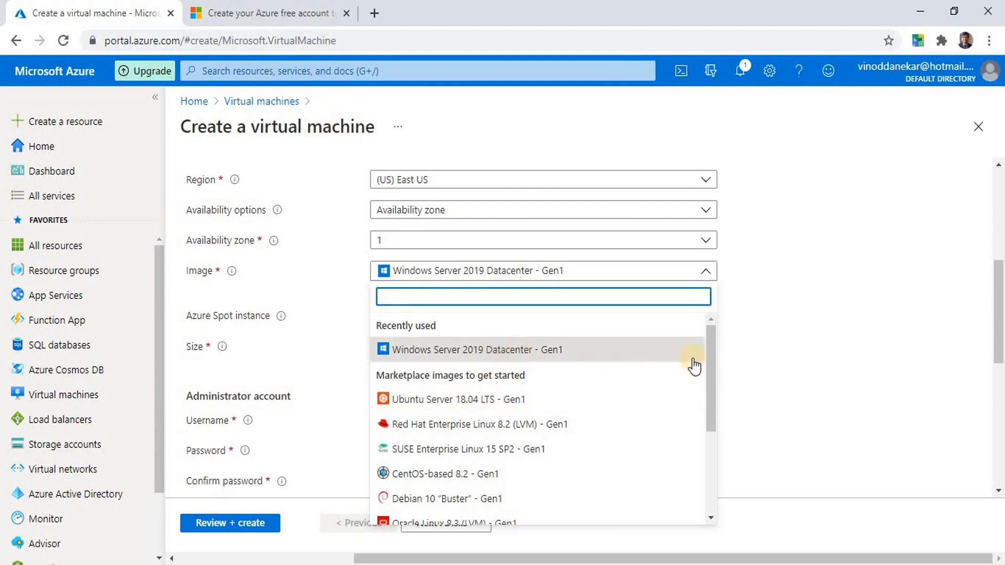
drag(712, 359, 709, 445)
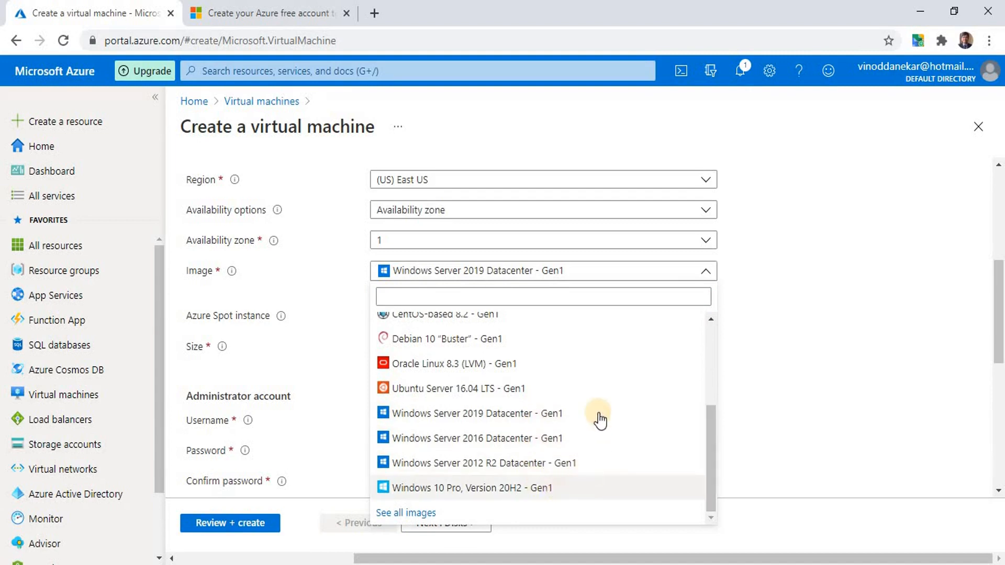
drag(716, 467, 718, 332)
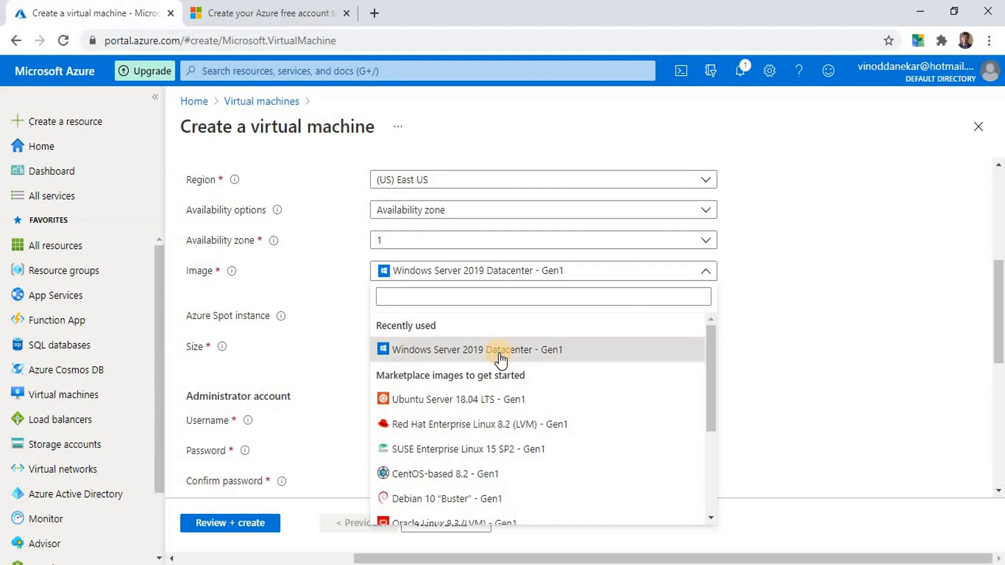
click(500, 360)
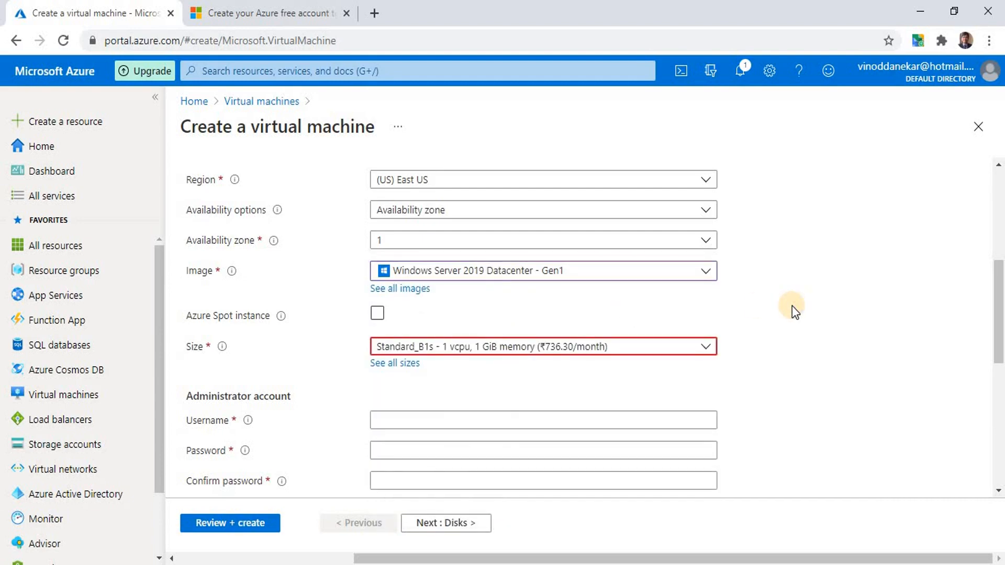
Expand the Size list and choose See all sizes to view the 409 available sizes.
scroll(793, 306, down, 2)
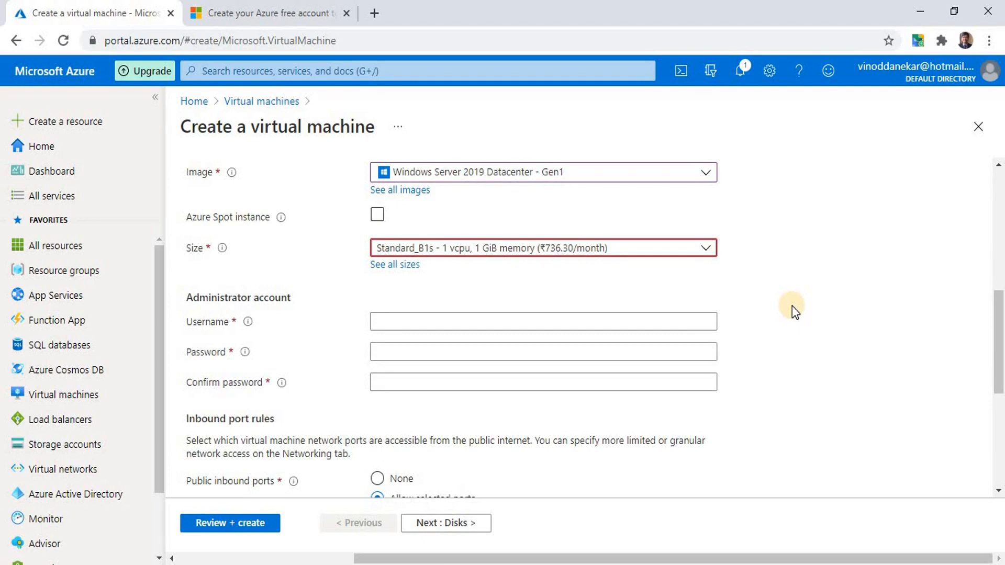
click(706, 249)
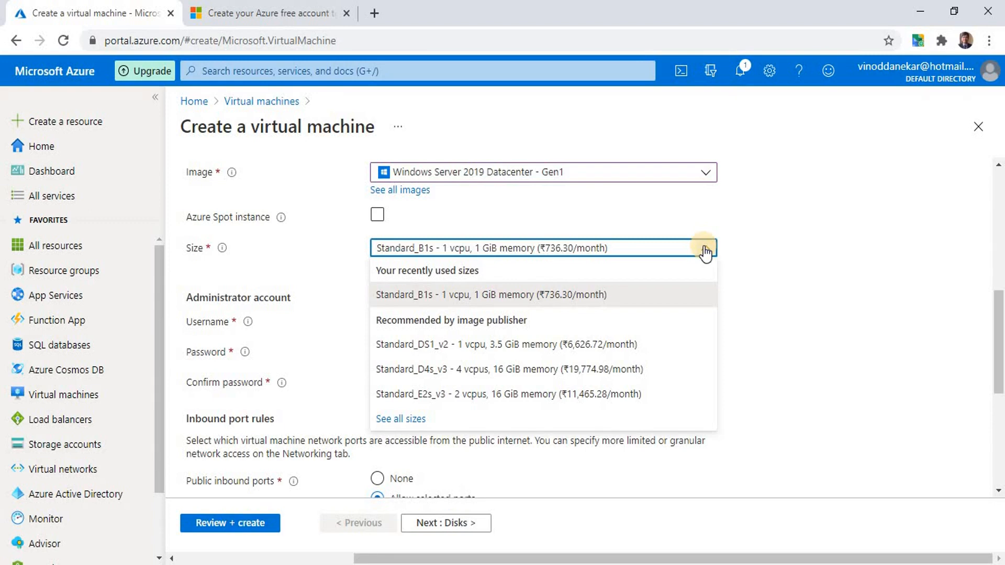
click(398, 419)
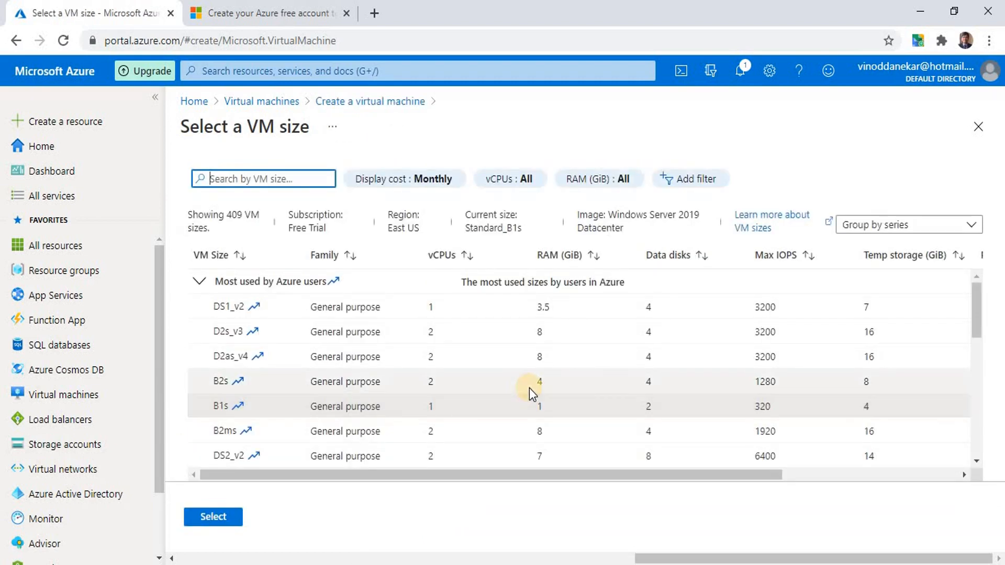
Collapse 'Most used by Azure users', expand B-Series and pick B1s (1 vCPU, 1 GiB RAM).
scroll(529, 388, down, 3)
scroll(530, 389, up, 3)
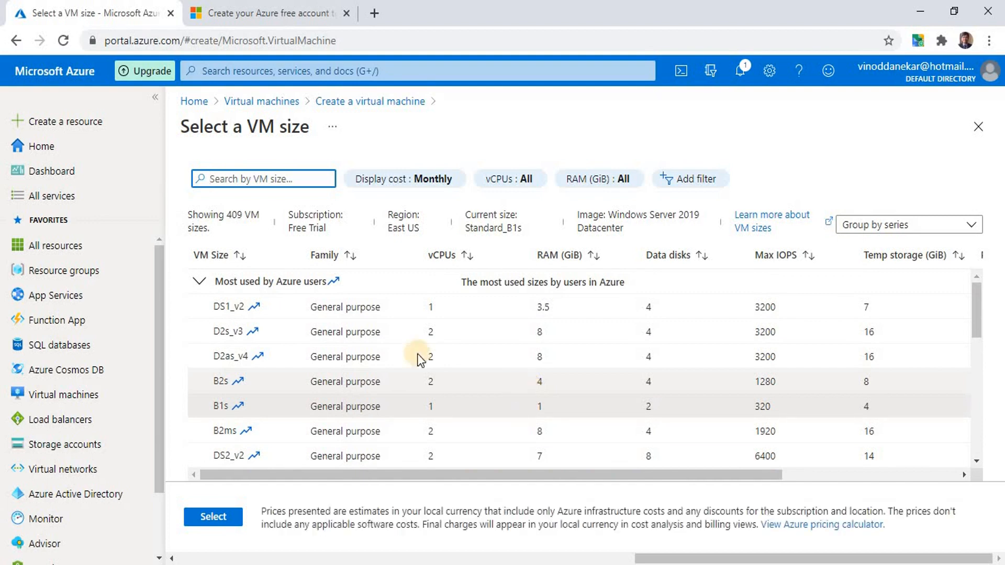
click(200, 283)
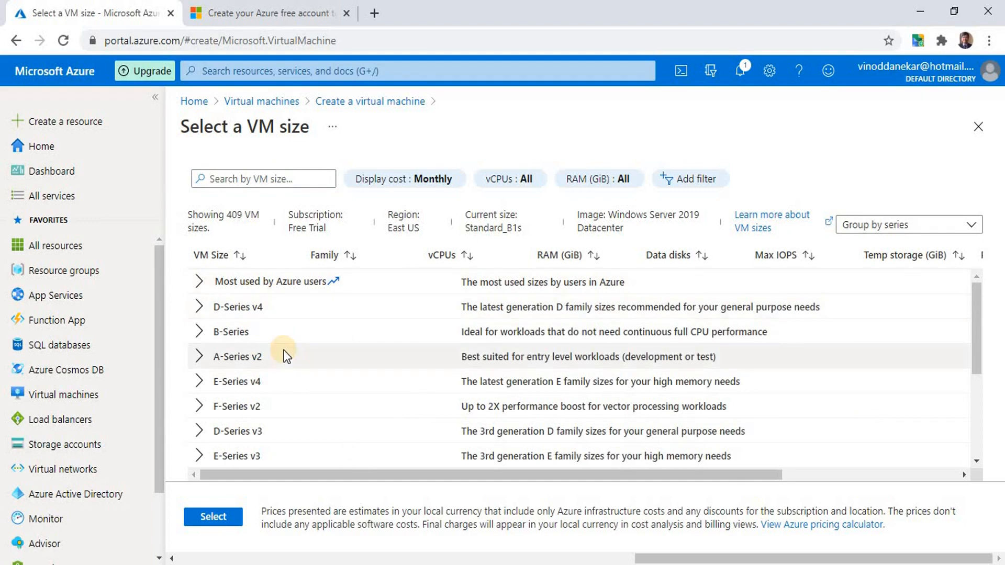
click(216, 330)
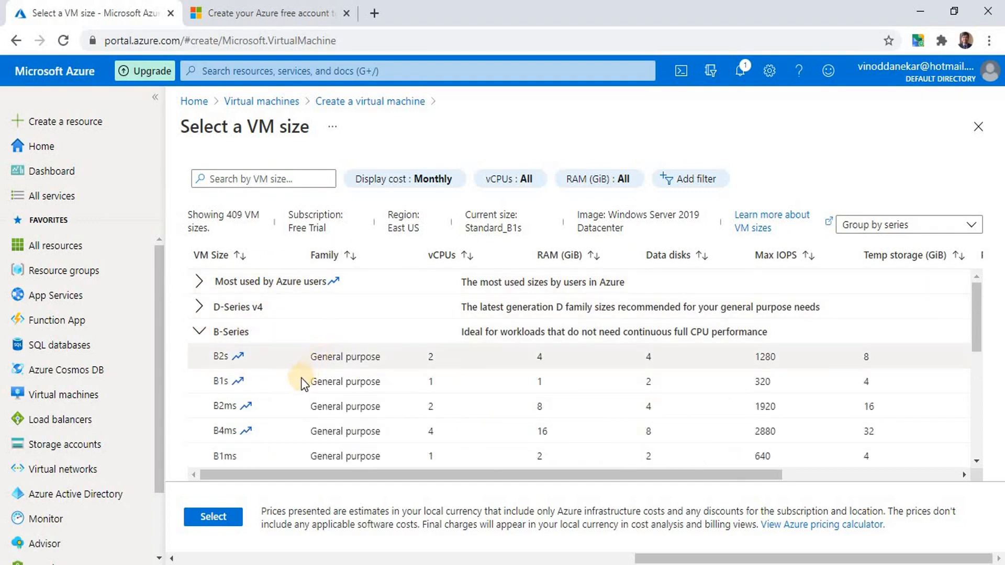
click(491, 382)
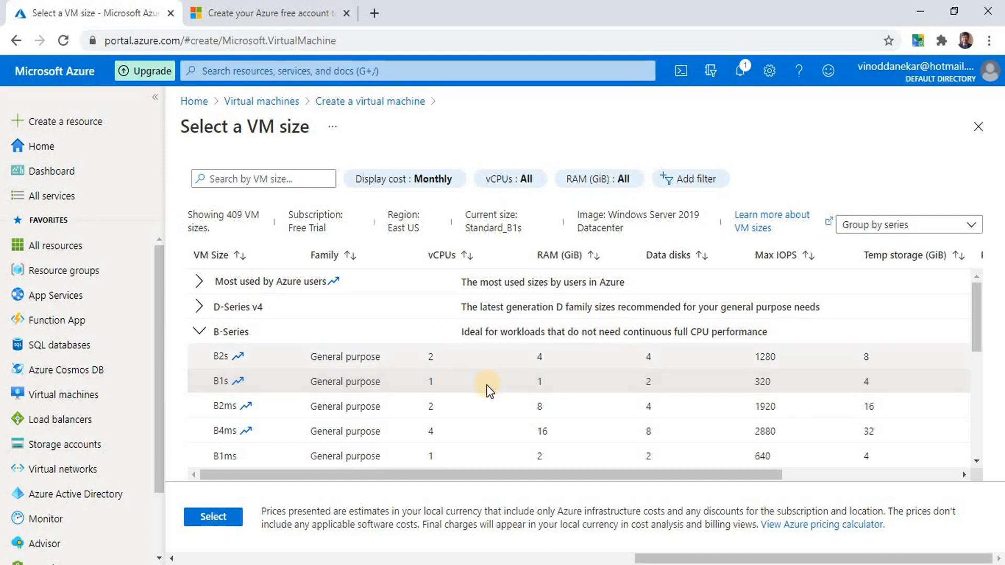
scroll(485, 386, down, 2)
scroll(483, 388, up, 1)
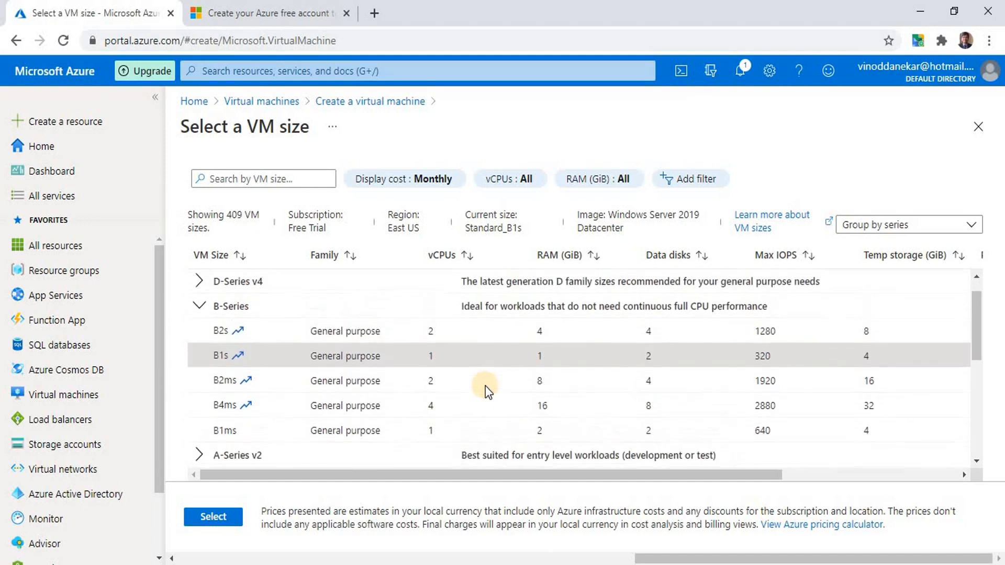
click(250, 8)
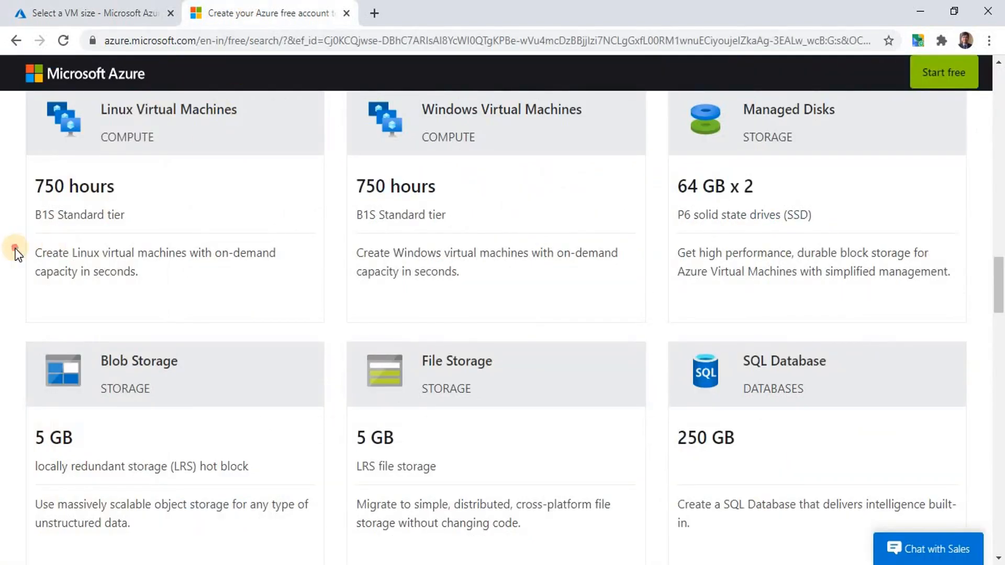
scroll(98, 306, up, 1)
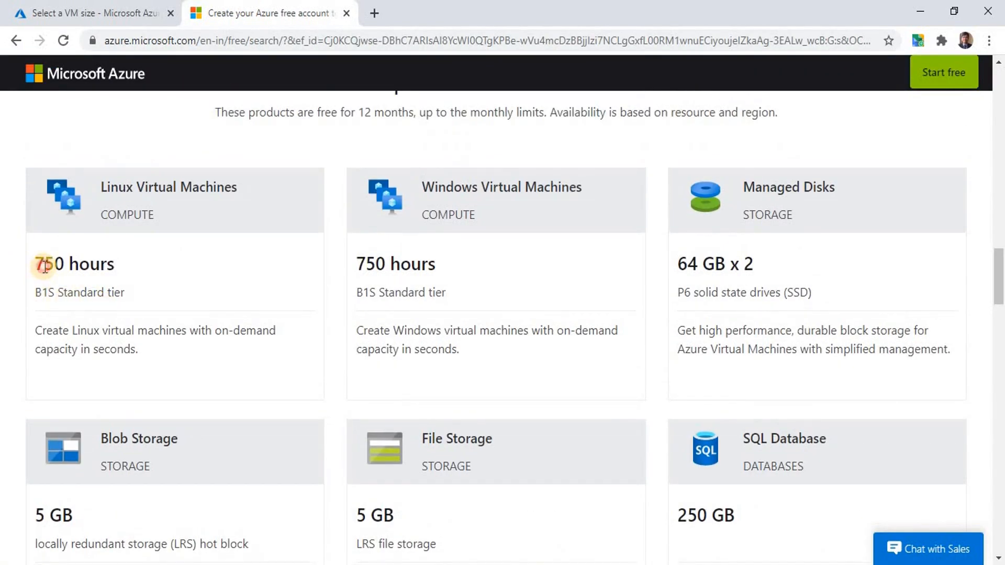
drag(45, 267, 124, 300)
click(123, 300)
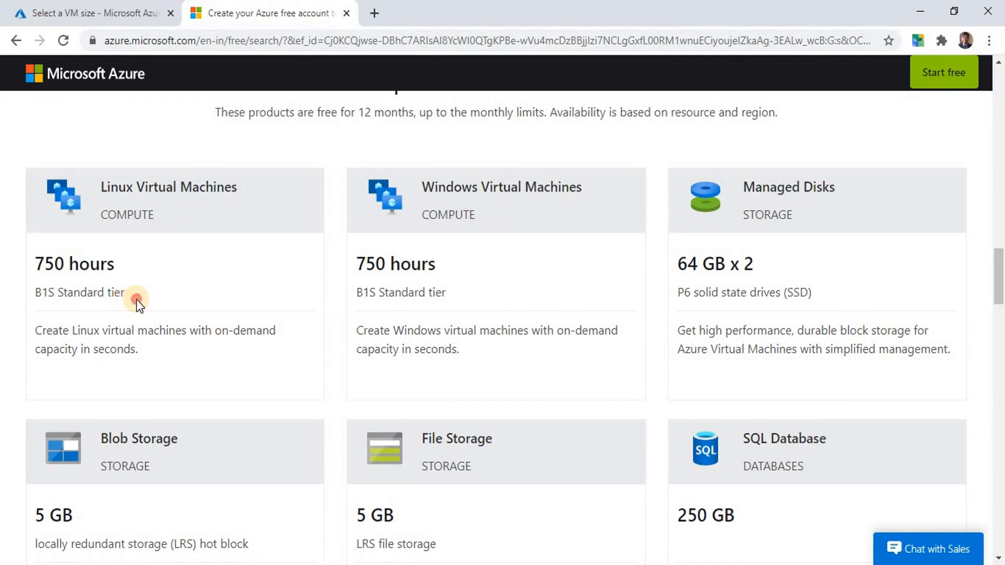
click(112, 11)
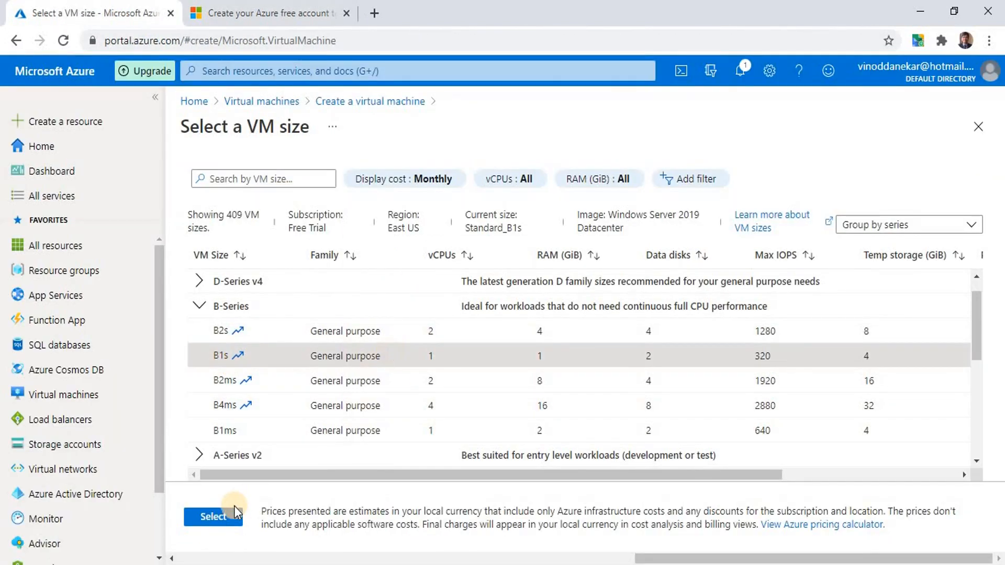
Confirm Standard_B1s as the VM size.
click(220, 520)
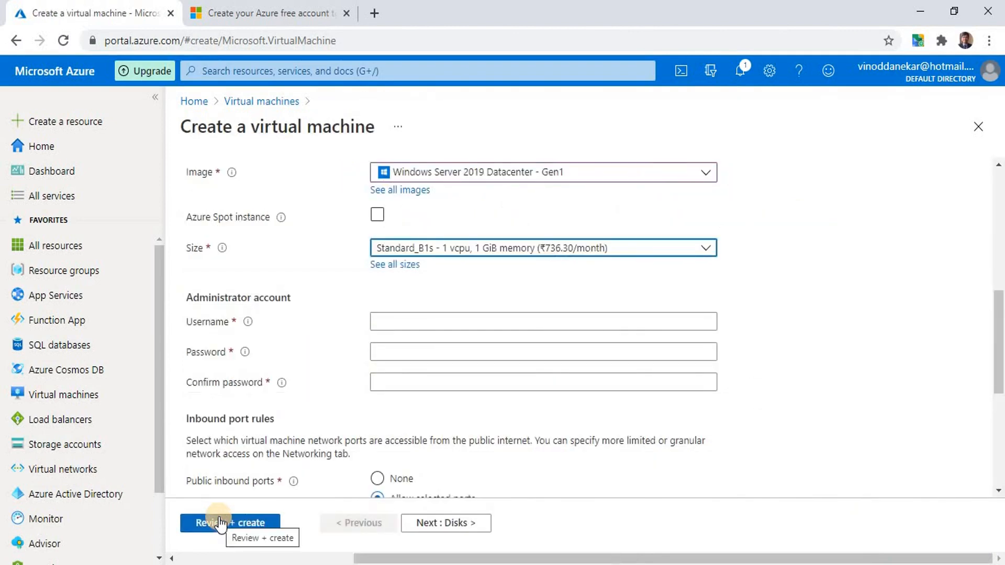
click(737, 317)
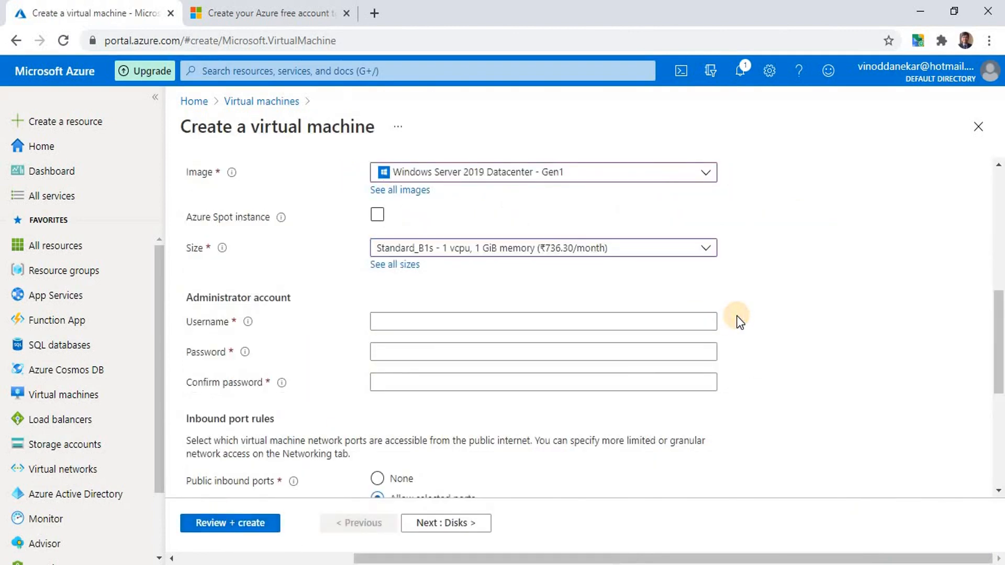
scroll(737, 316, down, 2)
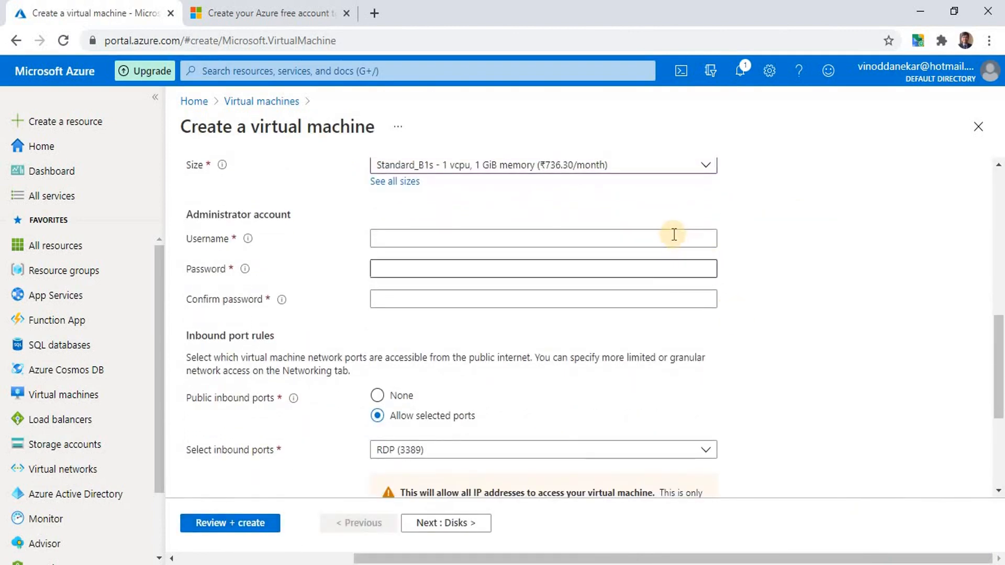
Enter the administrator username and a matching password in both password fields.
click(675, 235)
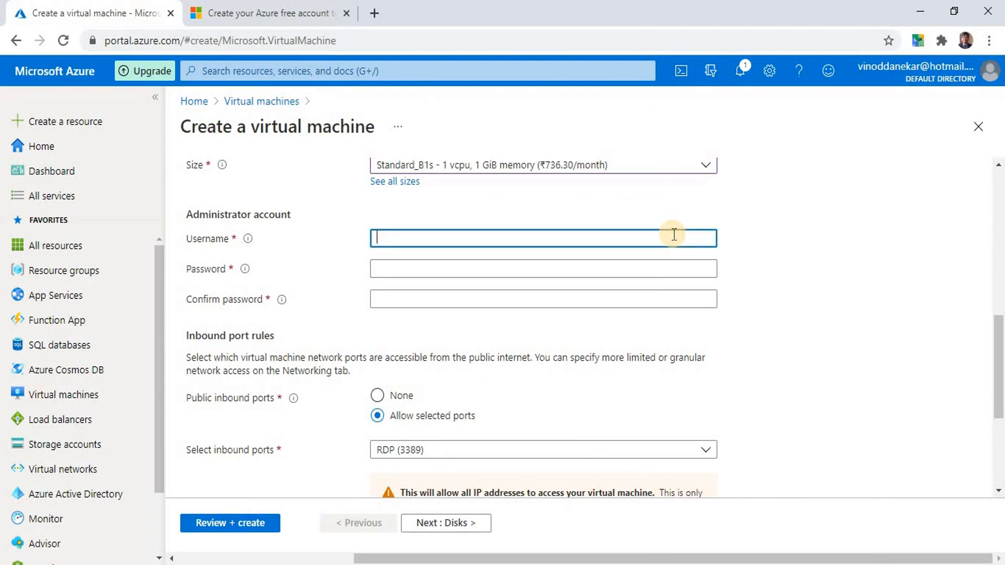
text(vinoddanekar)
key(Tab)
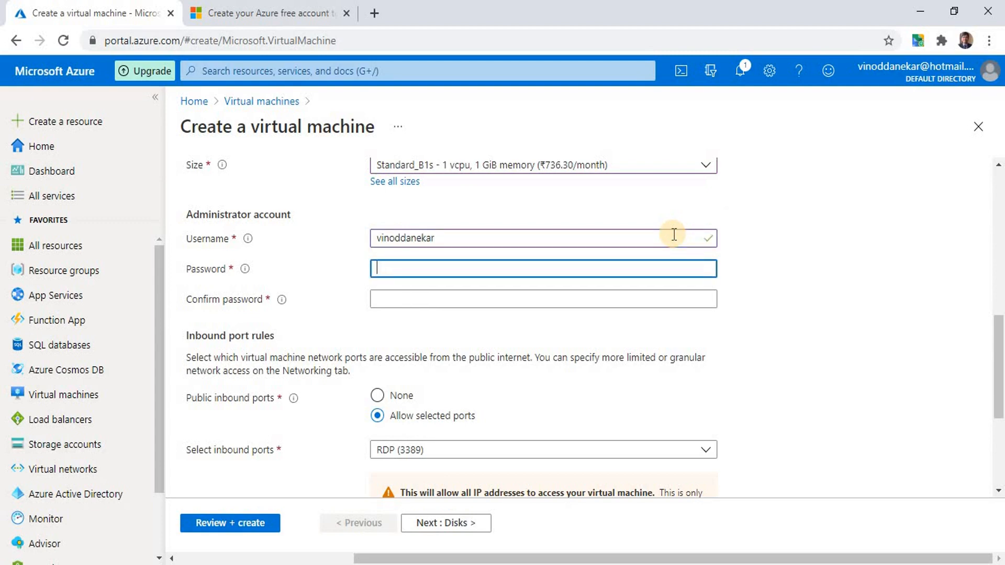
text(••••••)
key(BackSpace)
key(BackSpace)
key(BackSpace)
key(BackSpace)
key(BackSpace)
key(BackSpace)
text(••••••)
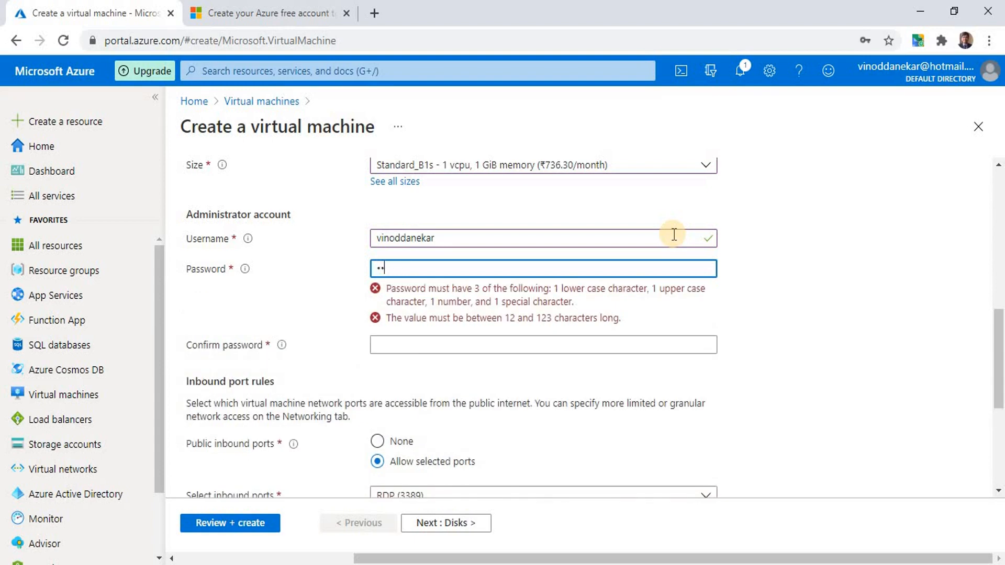
text(•••••••)
key(Tab)
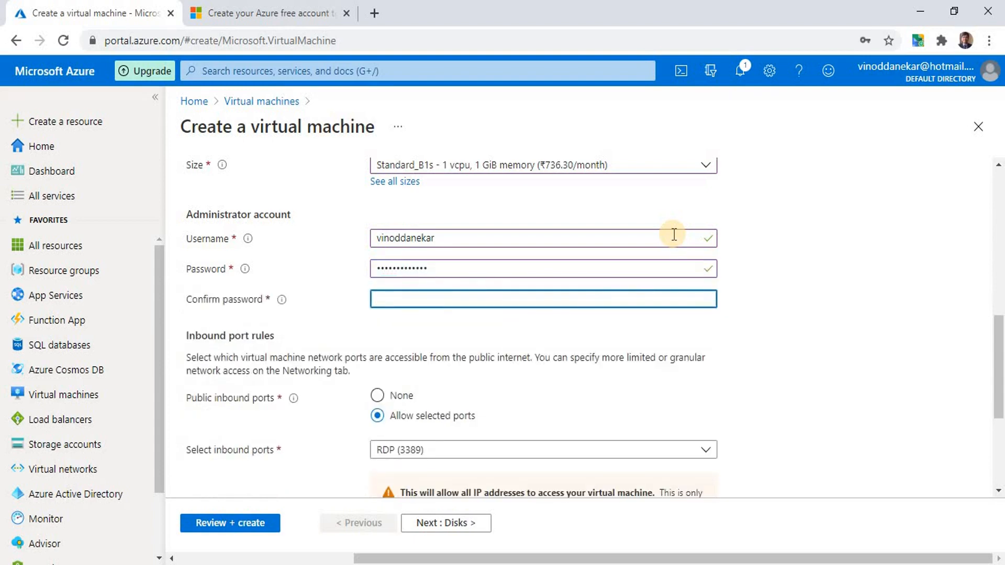
text(•••••••••••••)
click(826, 252)
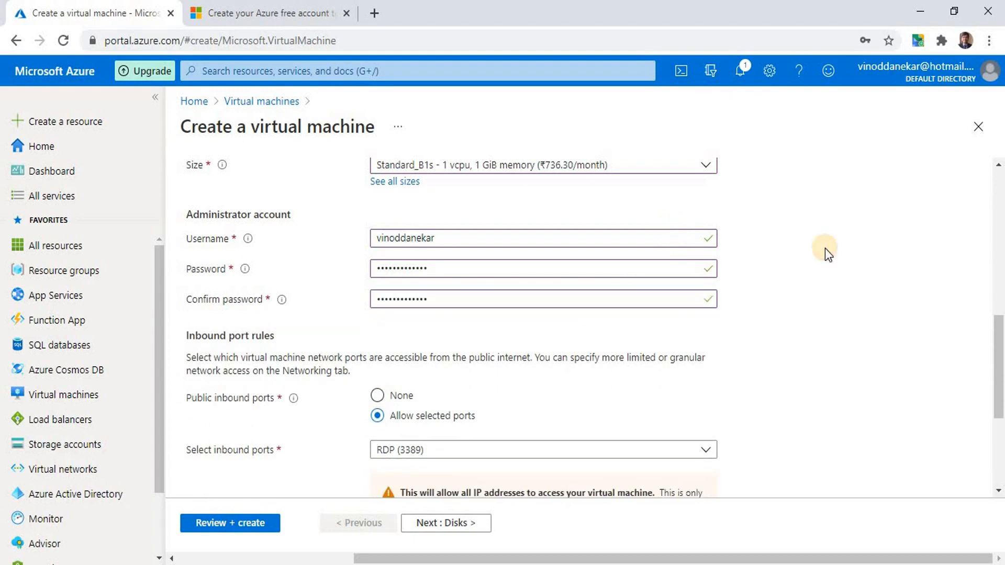
scroll(826, 252, down, 3)
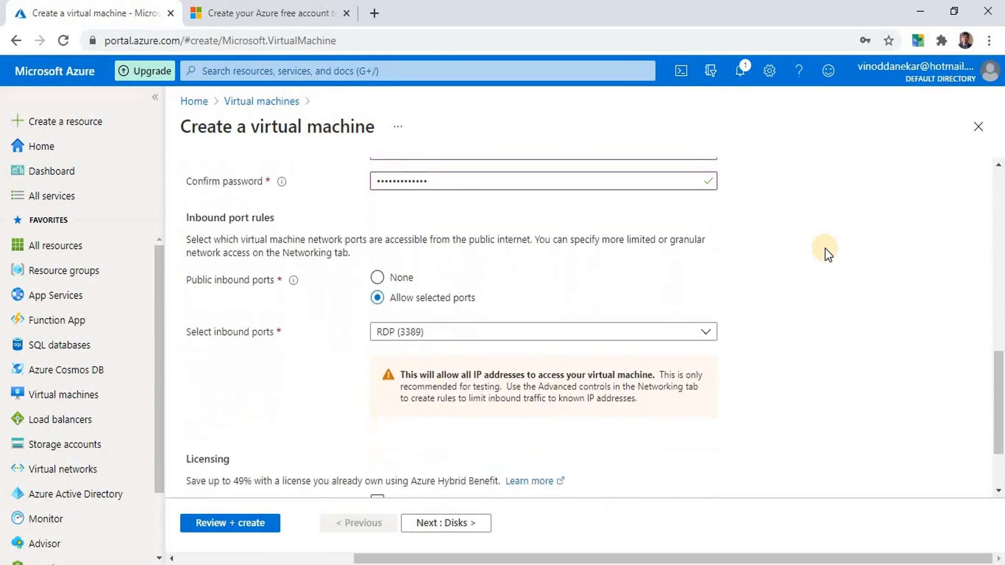
scroll(826, 249, down, 1)
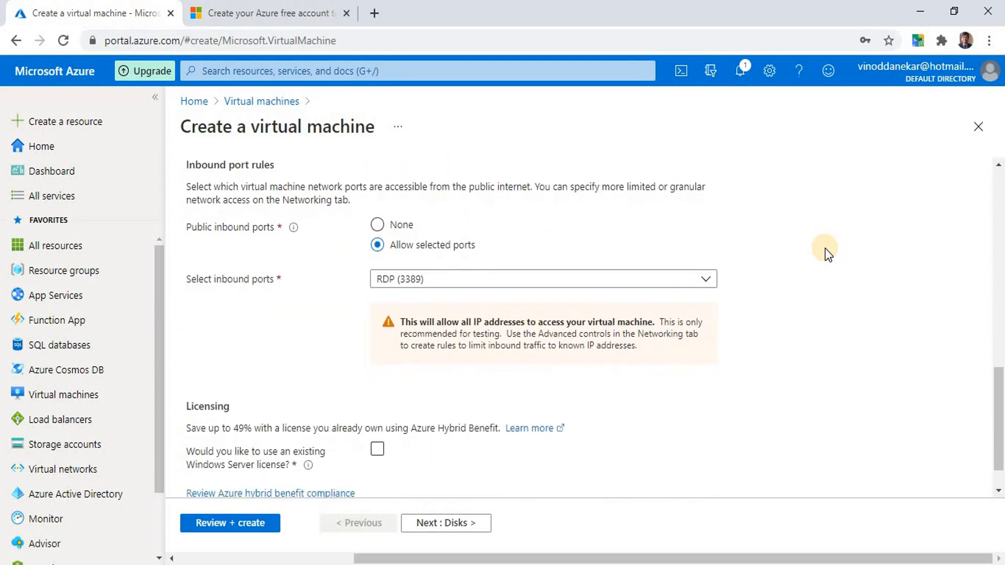
Add HTTP (80) and HTTPS (443) to the public inbound ports alongside RDP (3389).
click(701, 283)
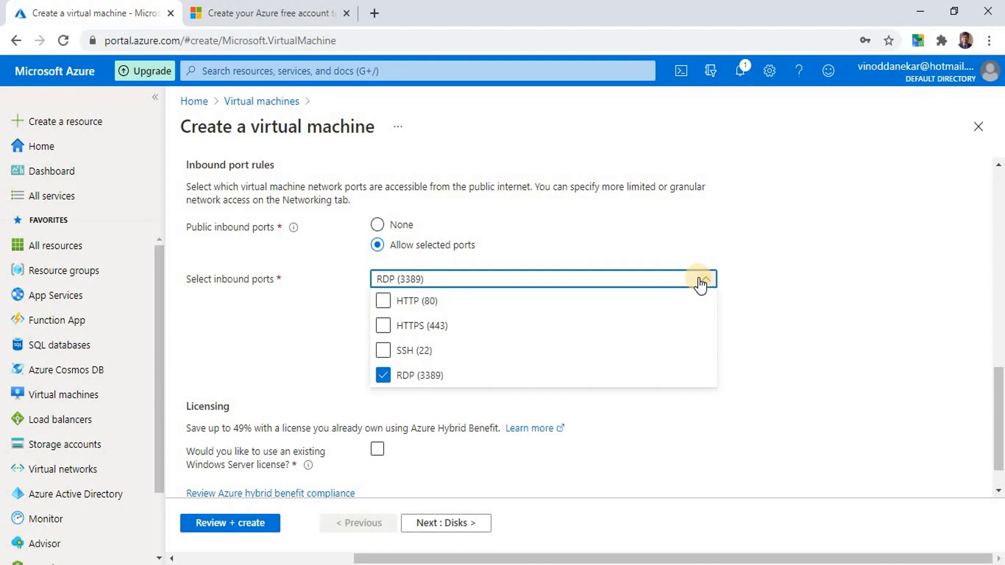
click(383, 302)
click(383, 328)
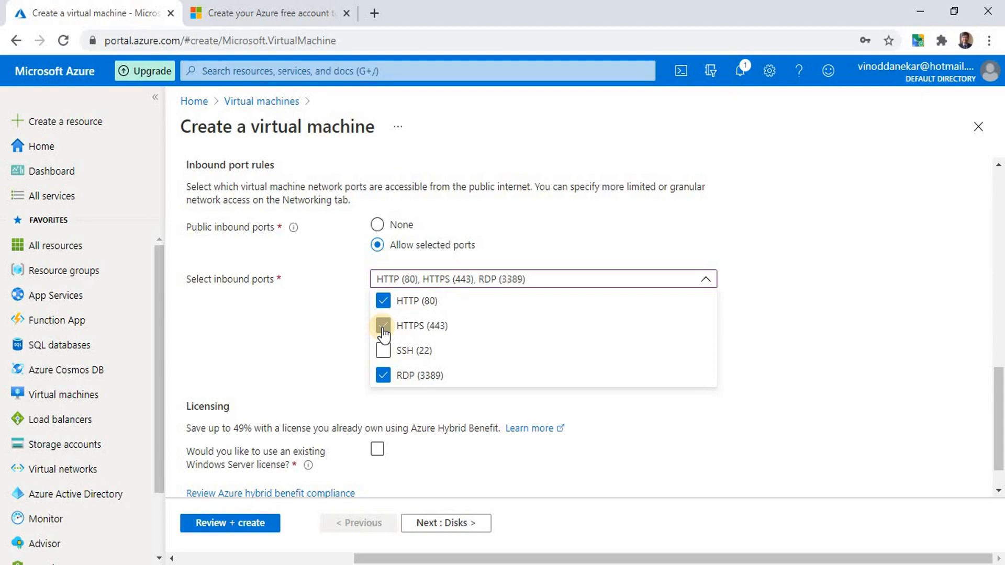
click(753, 294)
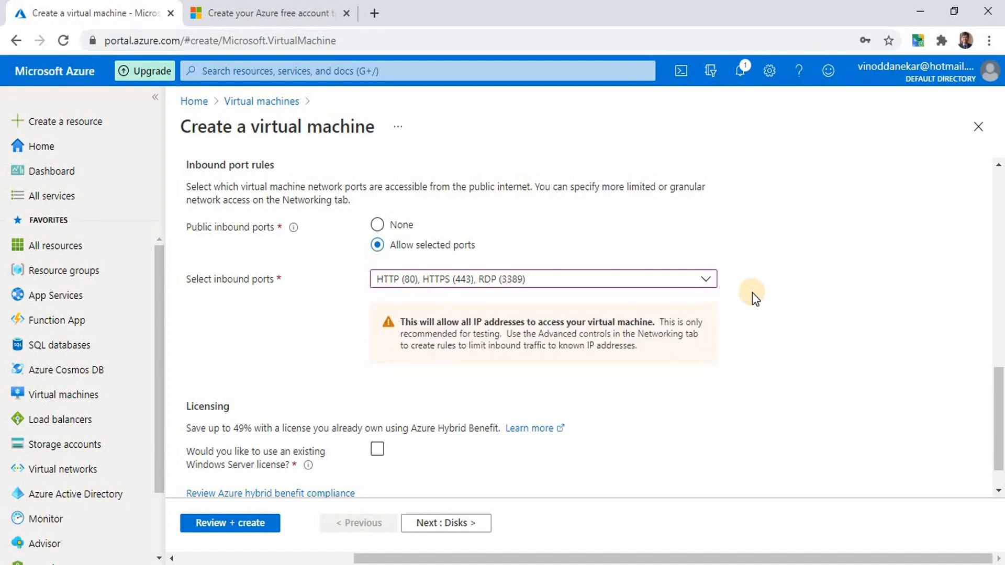
scroll(752, 293, down, 1)
click(441, 284)
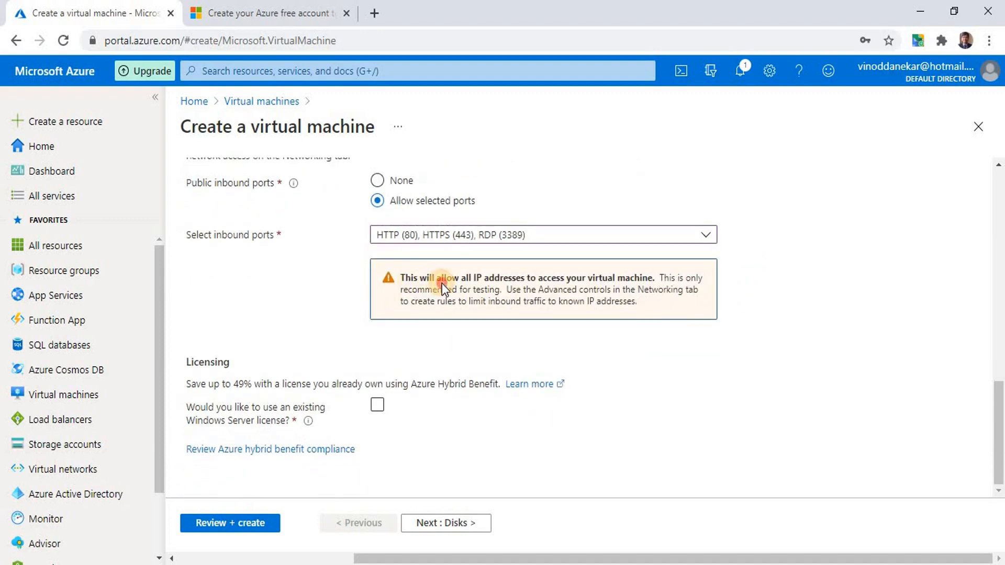
click(764, 249)
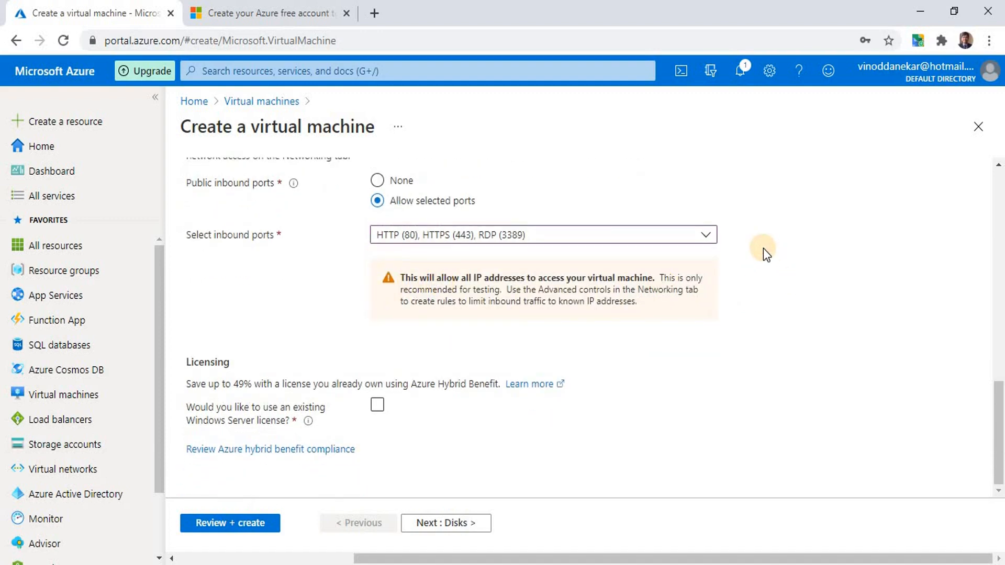
click(665, 237)
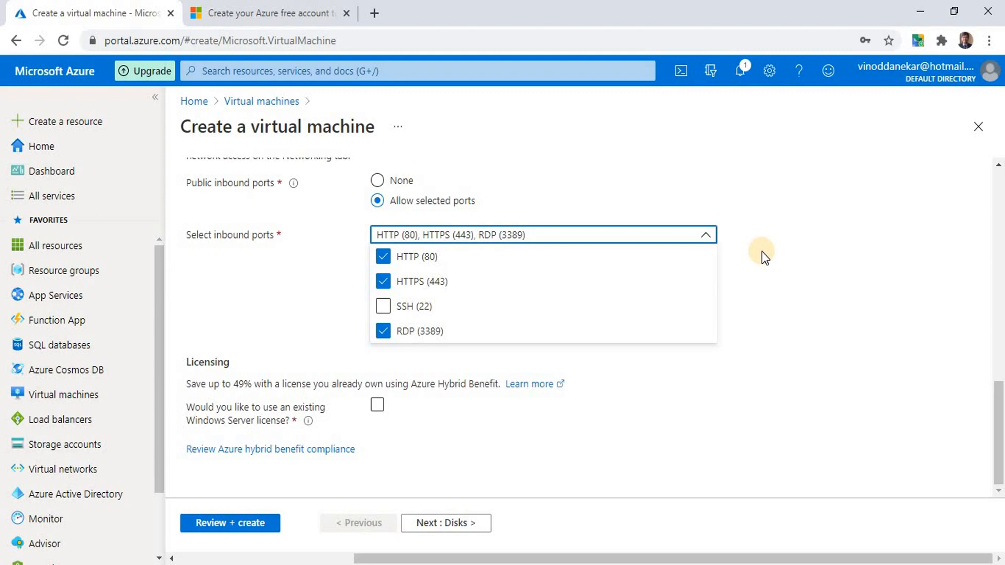
click(762, 251)
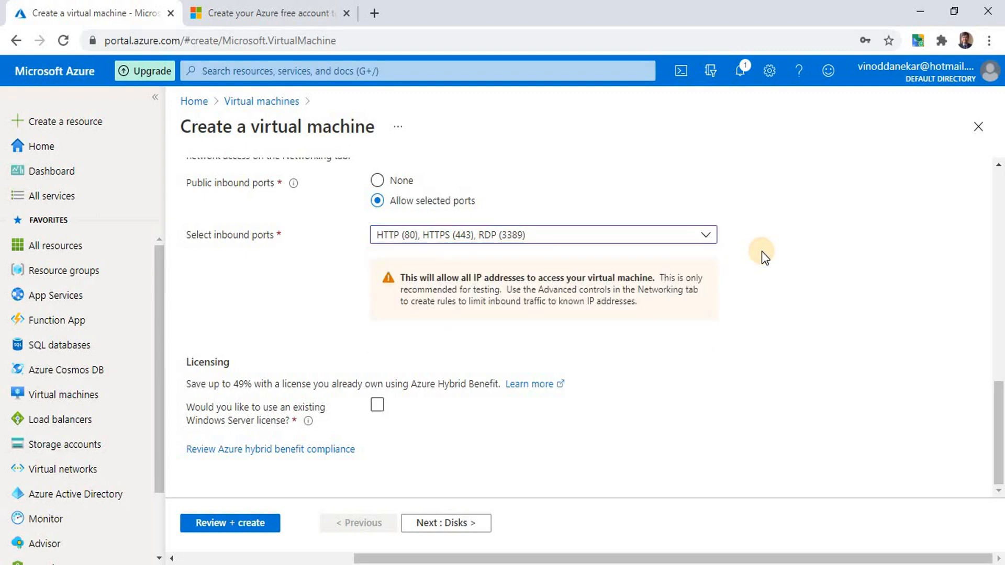
scroll(762, 251, up, 15)
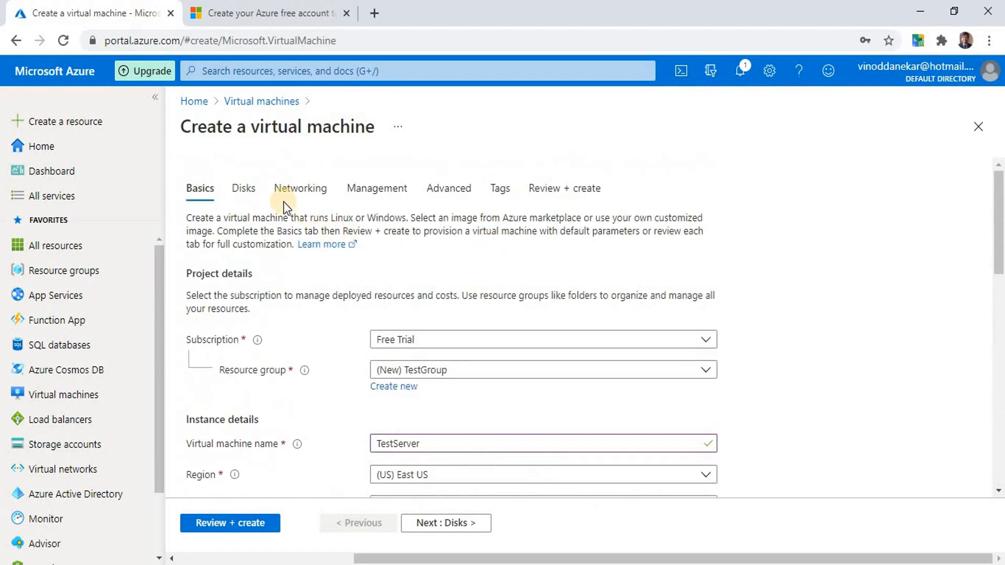
click(243, 192)
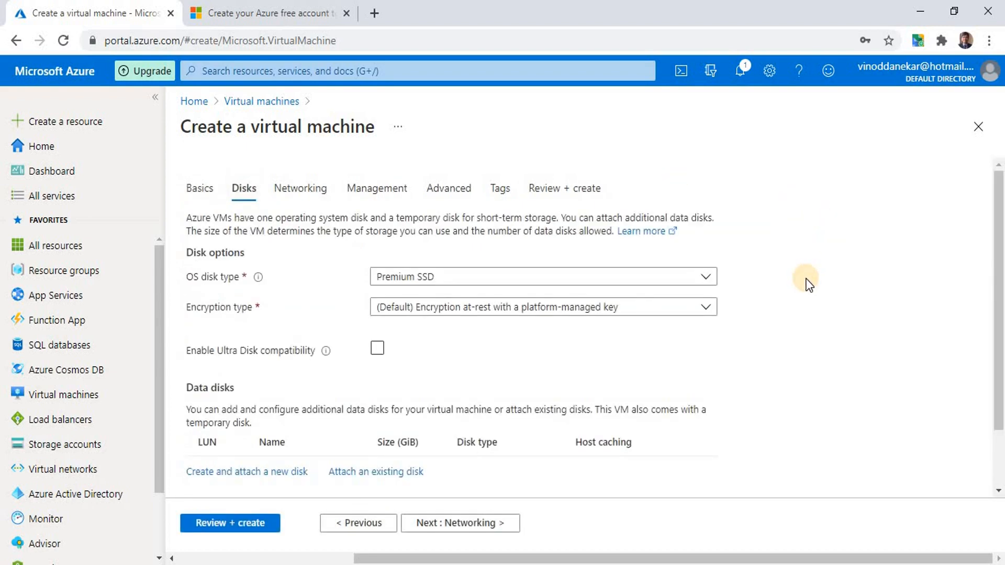
scroll(809, 286, down, 1)
scroll(809, 286, up, 1)
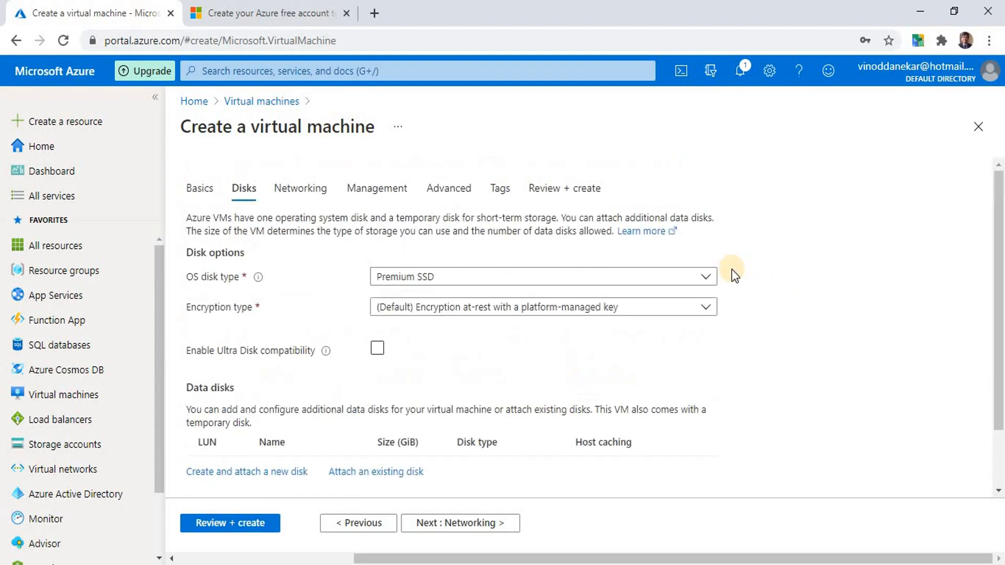
click(694, 277)
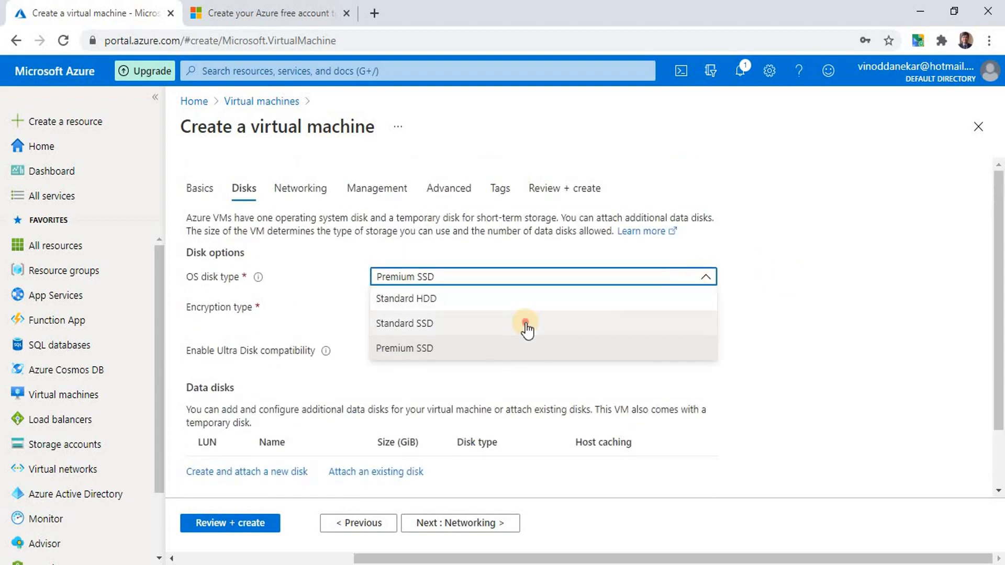
click(526, 323)
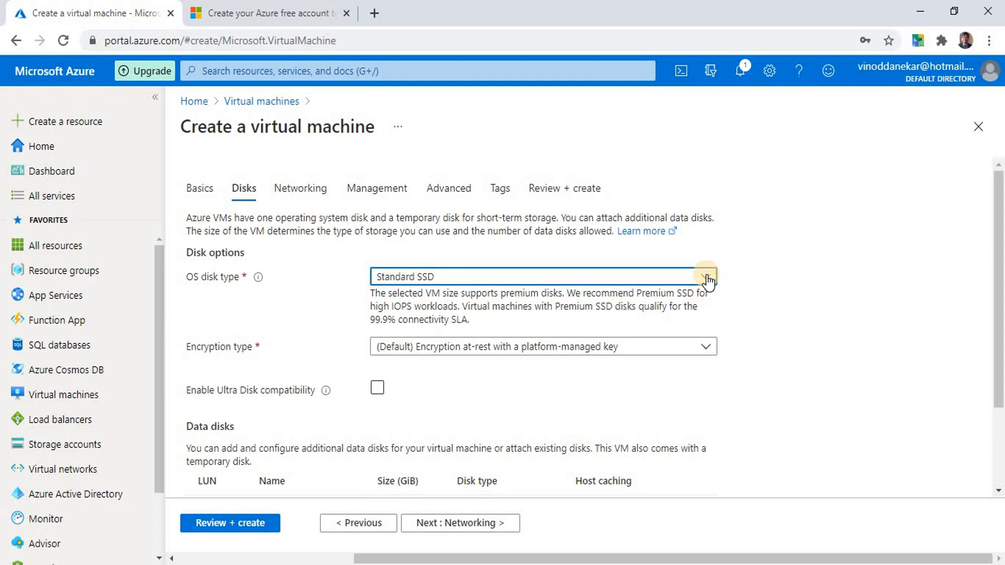
scroll(803, 273, down, 2)
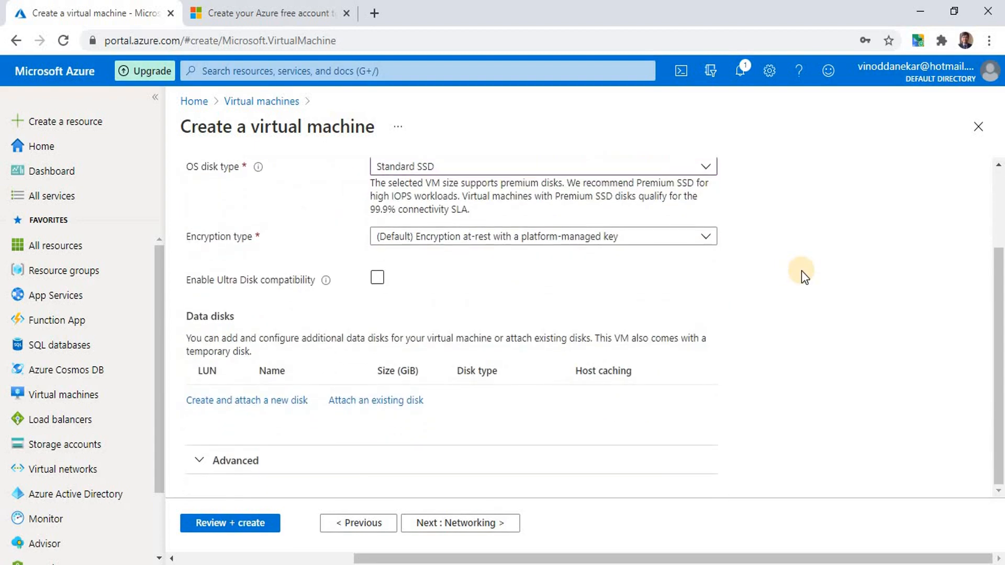
scroll(802, 271, up, 2)
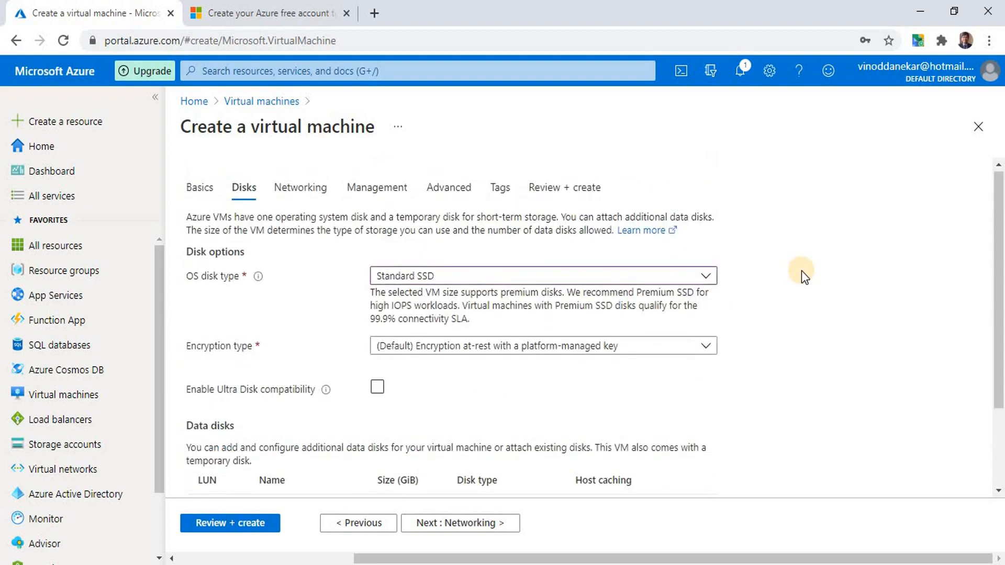
scroll(802, 271, down, 2)
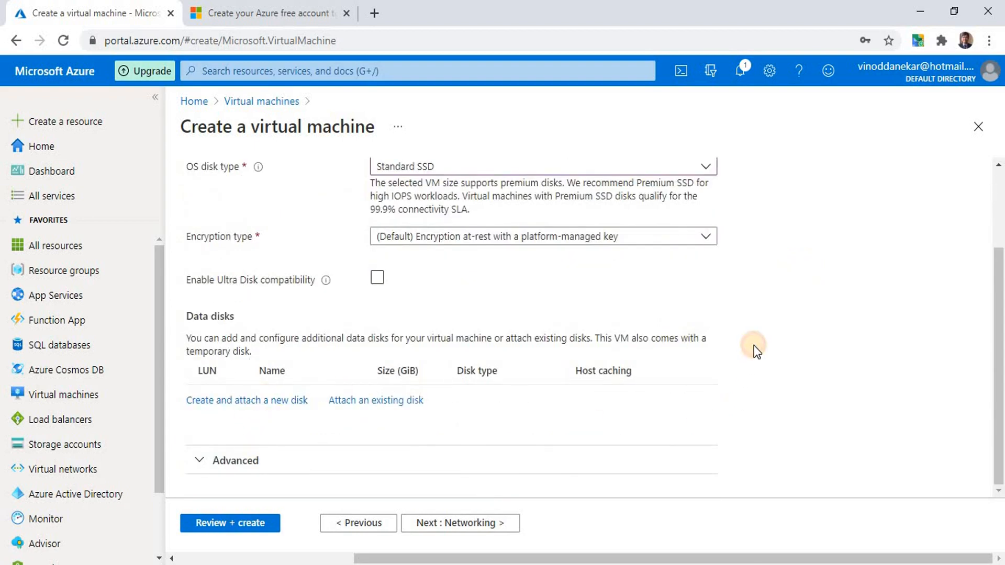
scroll(754, 346, up, 2)
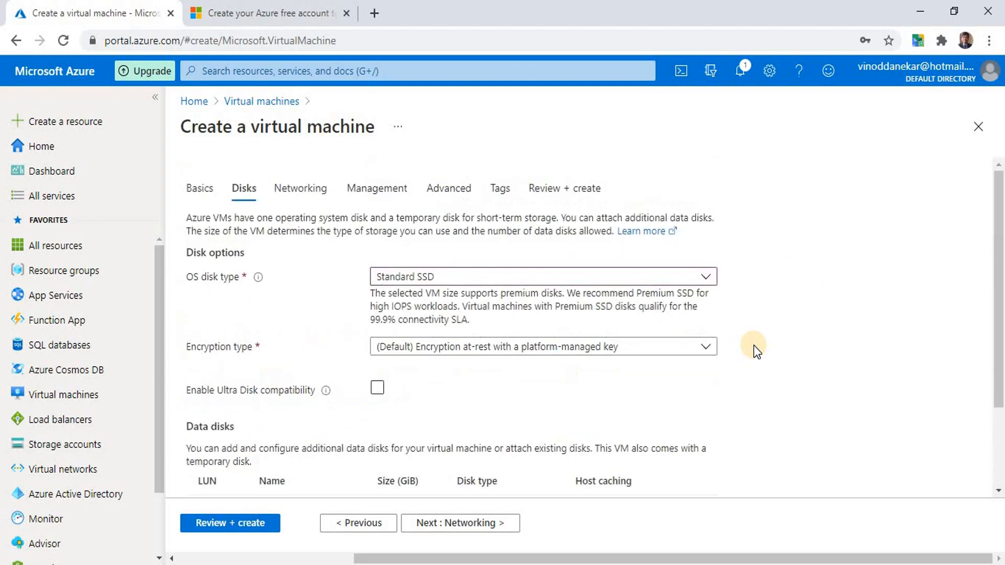
On the Networking tab, keep (new) TestGroup-vnet as the virtual network and review the defaults.
click(298, 195)
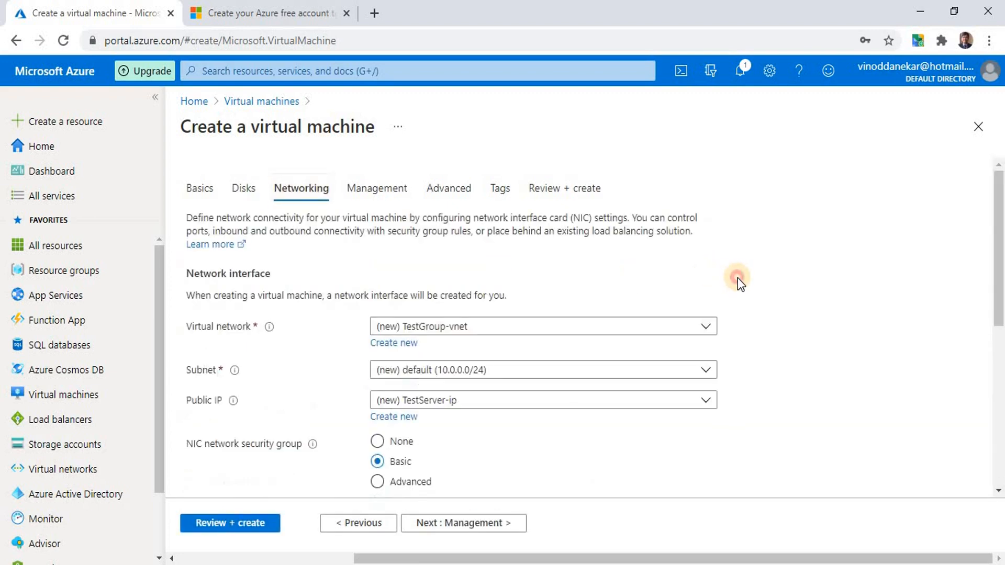
scroll(733, 285, down, 1)
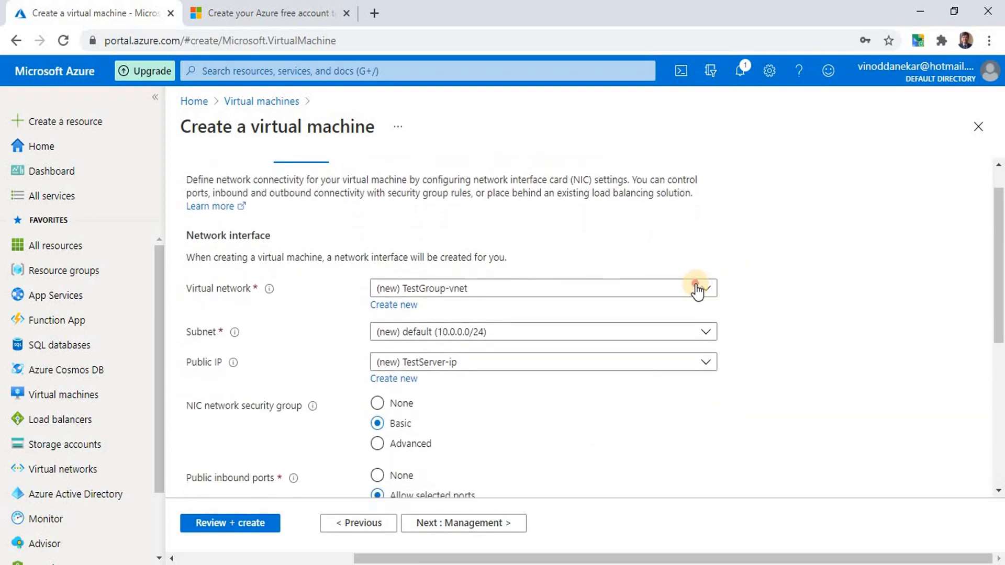
click(697, 290)
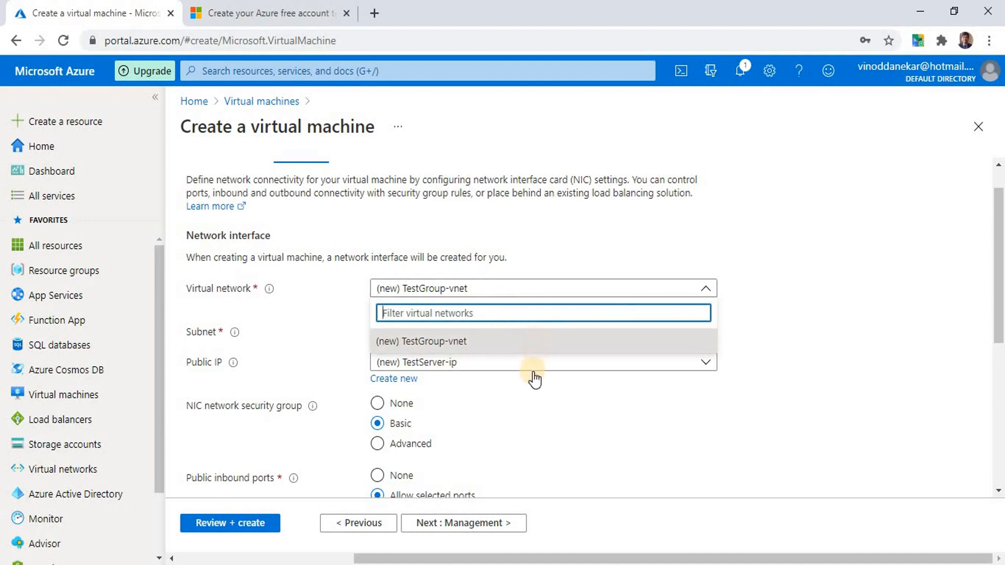
click(470, 342)
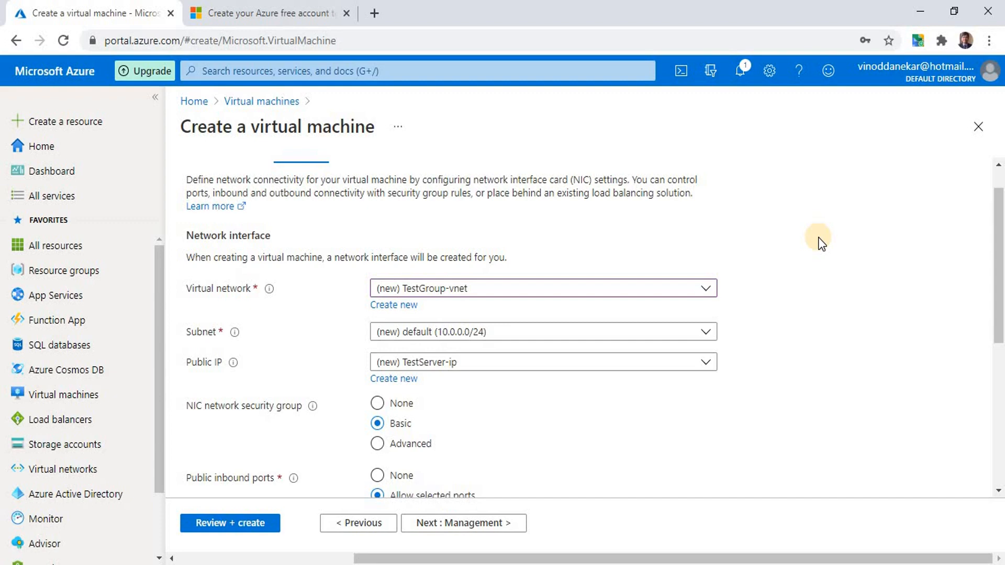
scroll(819, 237, down, 1)
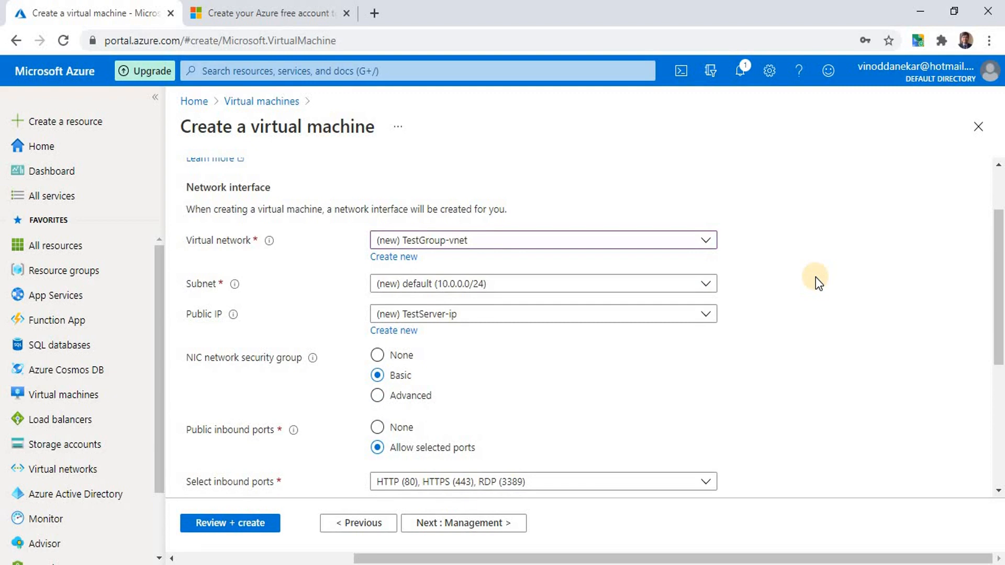
scroll(816, 277, down, 3)
scroll(816, 277, down, 1)
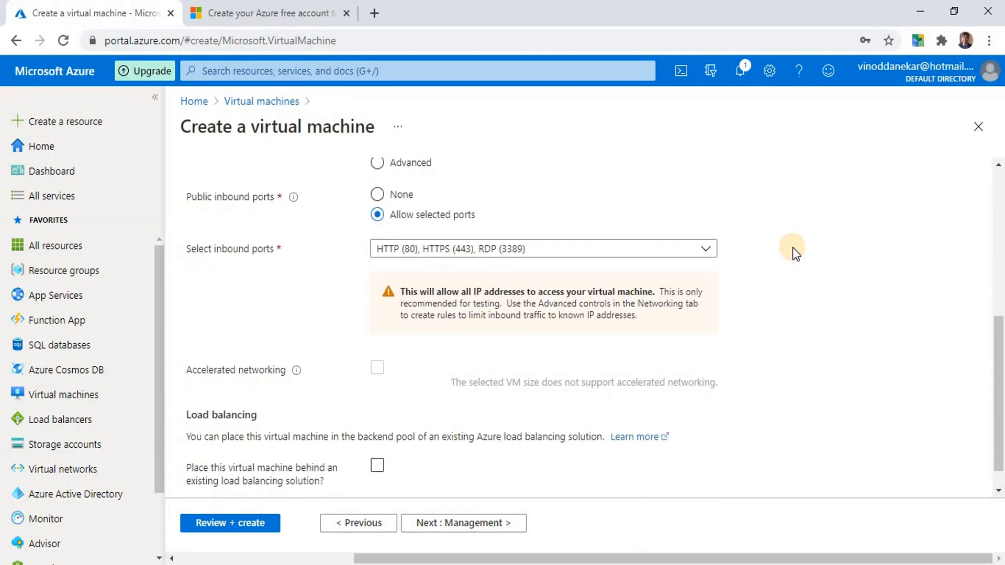
scroll(792, 247, down, 1)
scroll(793, 247, up, 6)
scroll(792, 247, down, 6)
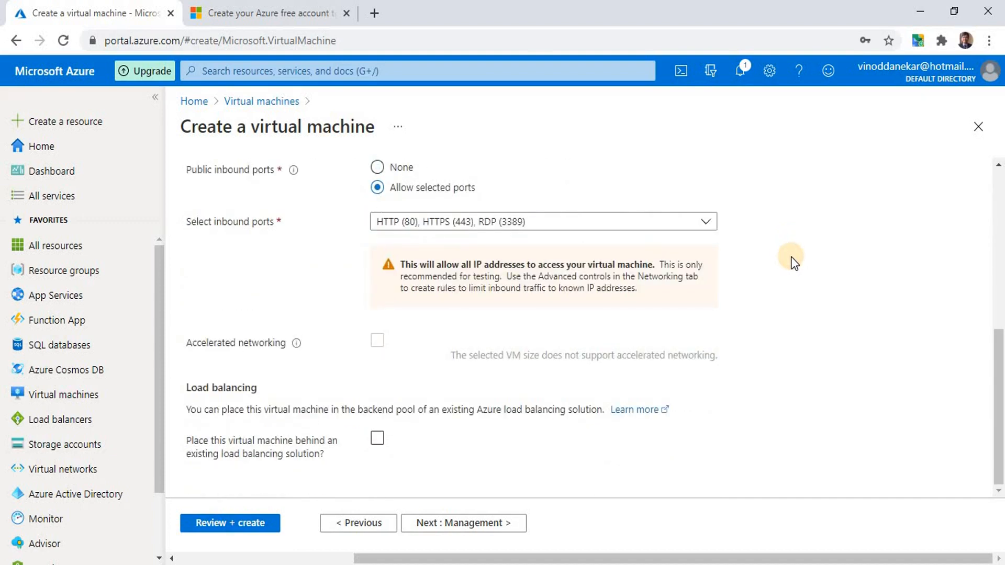
scroll(794, 261, up, 6)
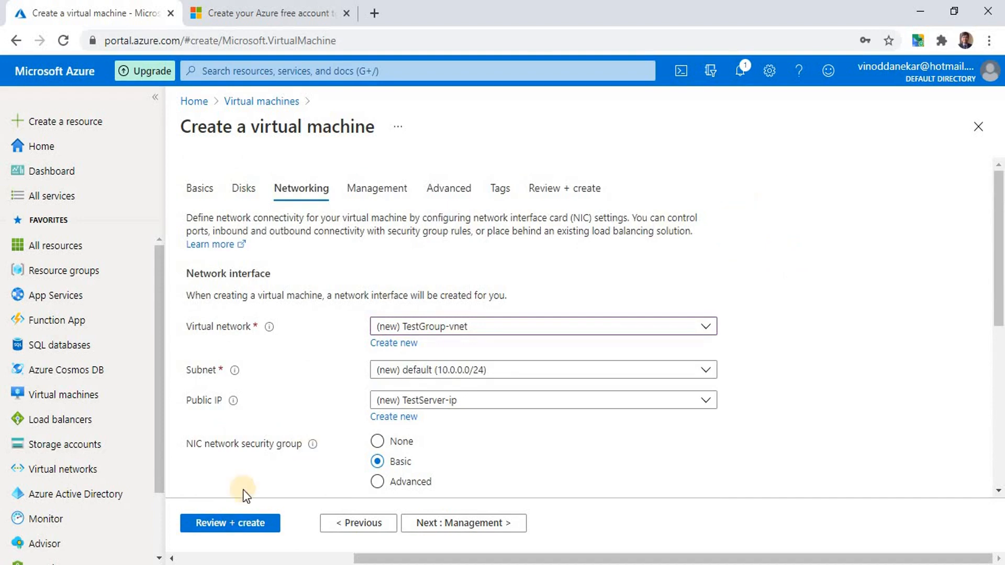
click(388, 186)
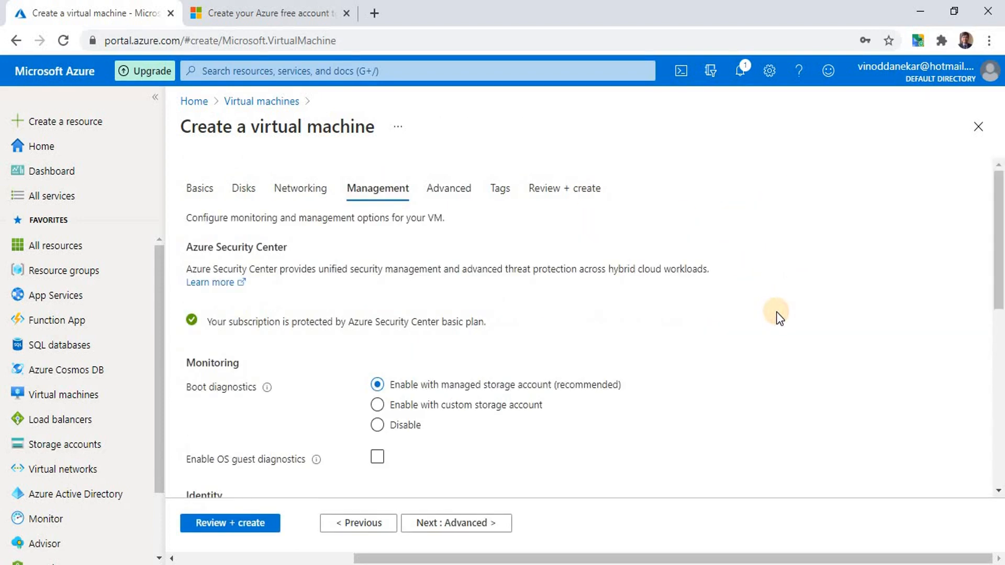
Review the Management options, leaving boot diagnostics, auto-shutdown and backup at defaults.
scroll(777, 312, down, 1)
scroll(777, 312, down, 4)
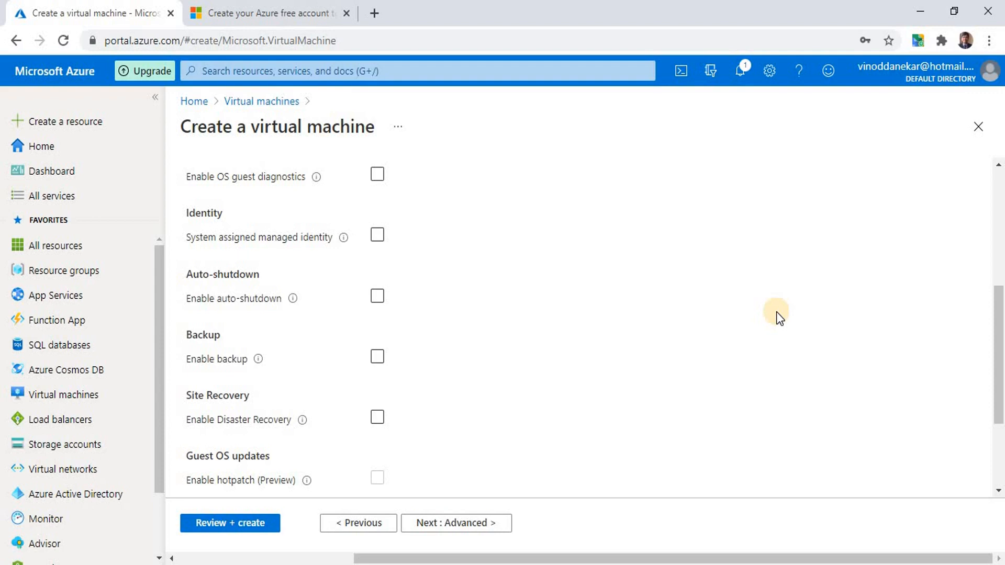
scroll(774, 314, up, 5)
click(471, 189)
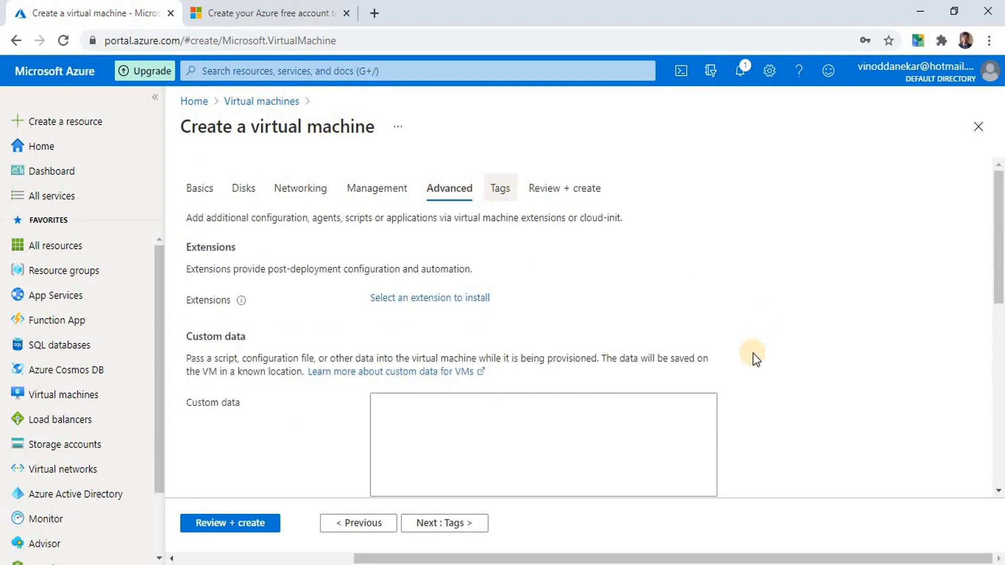
On the Advanced tab, leave Custom data empty and add no extensions.
scroll(754, 355, down, 2)
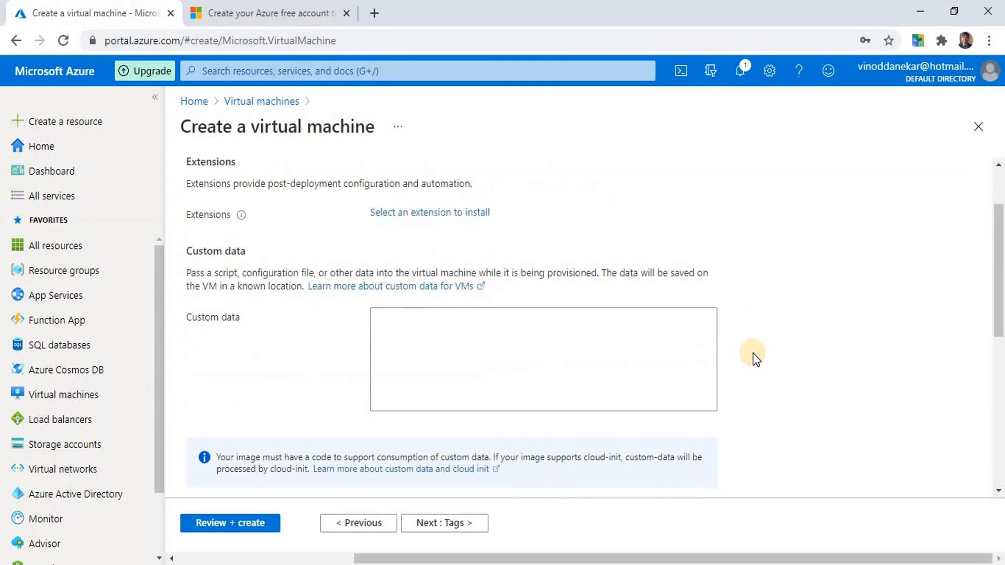
click(611, 335)
scroll(740, 346, down, 7)
scroll(478, 211, up, 10)
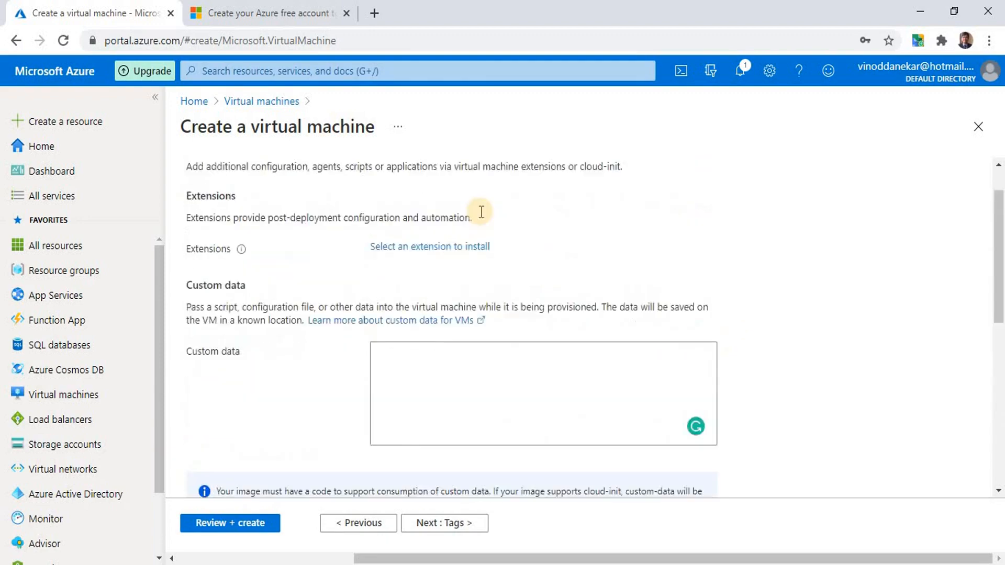
click(497, 190)
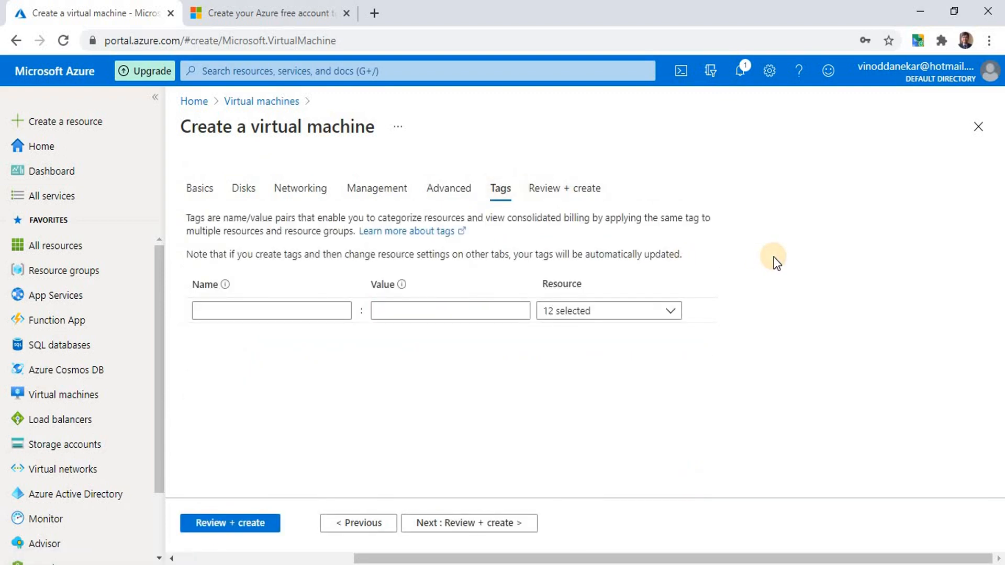
Validate the VM on Review + create, showing Standard B1s at 1.0086 INR/hr.
click(563, 186)
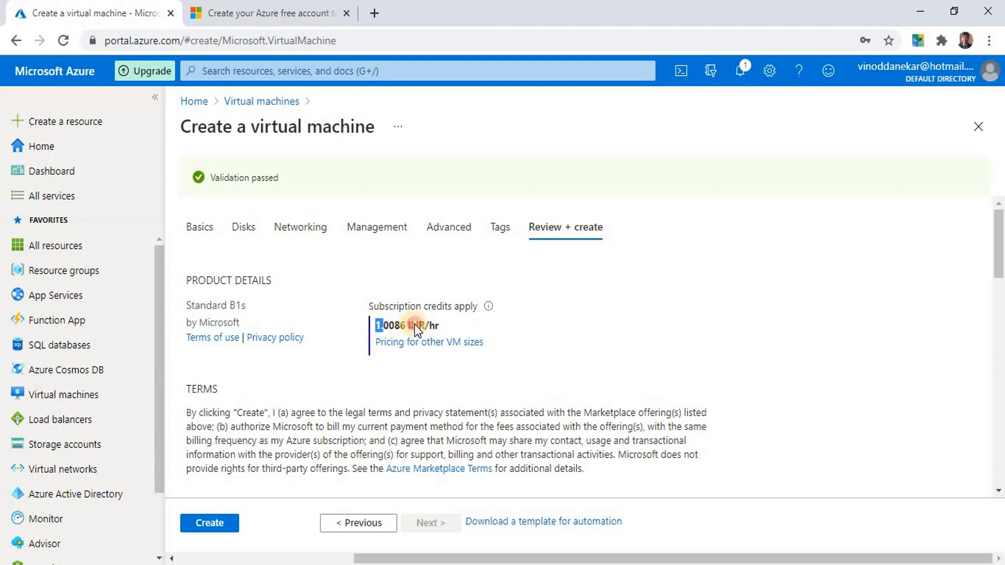
Look over the review summary and deploy TestServer into the TestGroup resource group.
click(798, 282)
scroll(798, 281, down, 6)
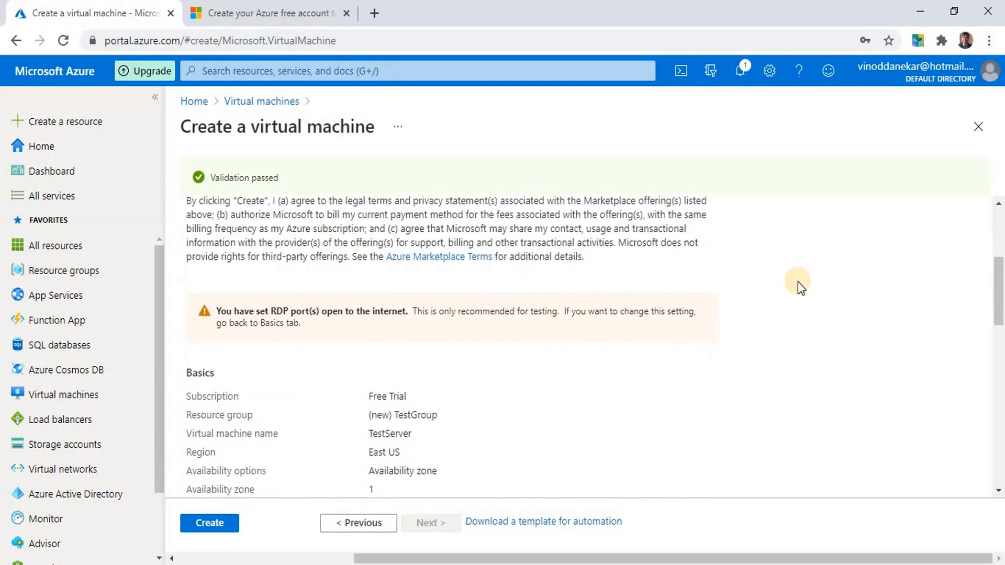
scroll(798, 281, down, 8)
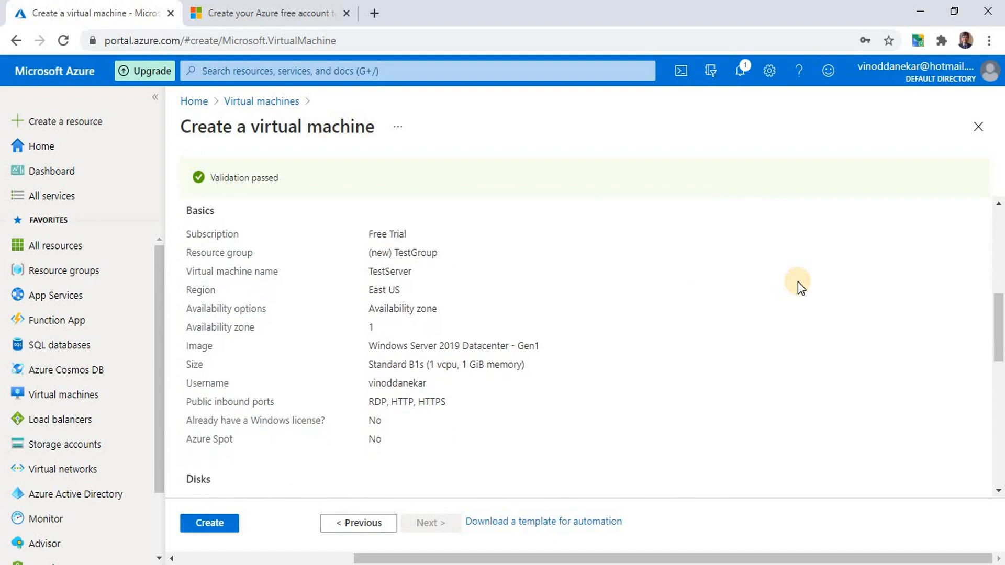
scroll(798, 282, down, 3)
scroll(639, 339, up, 15)
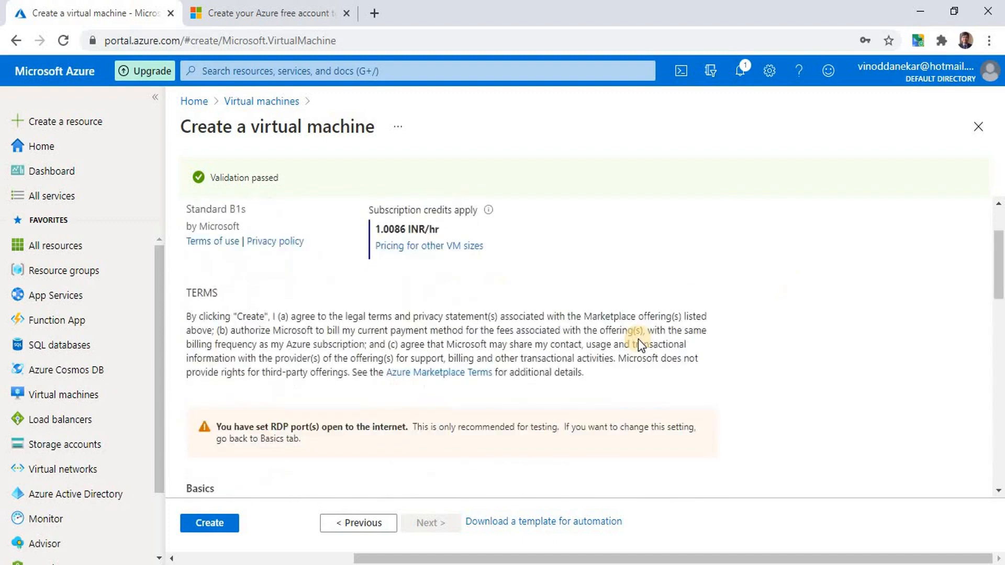
click(208, 523)
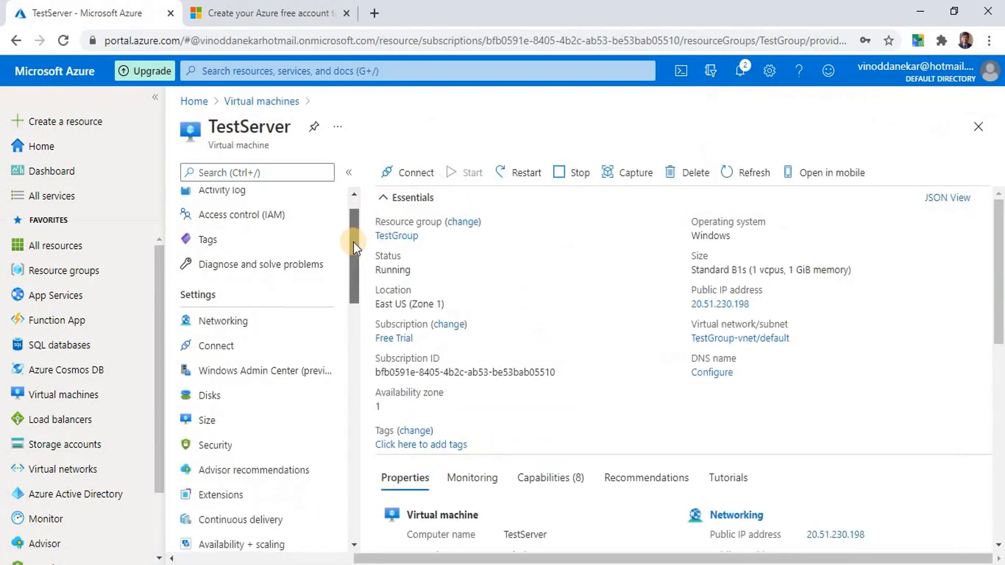
Open TestServer's Connect page for RDP to 20.51.230.198 on port 3389.
scroll(353, 241, down, 1)
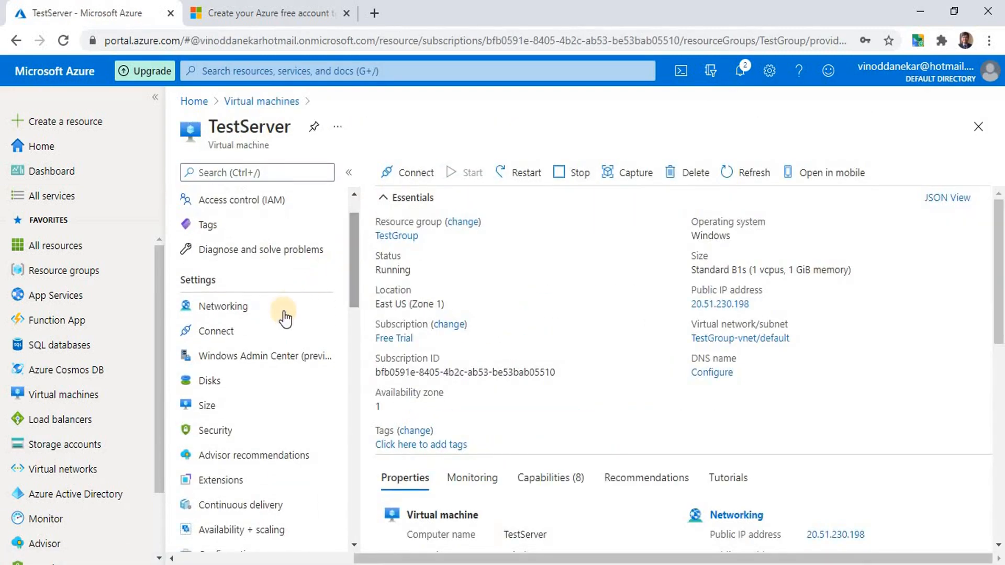
click(271, 332)
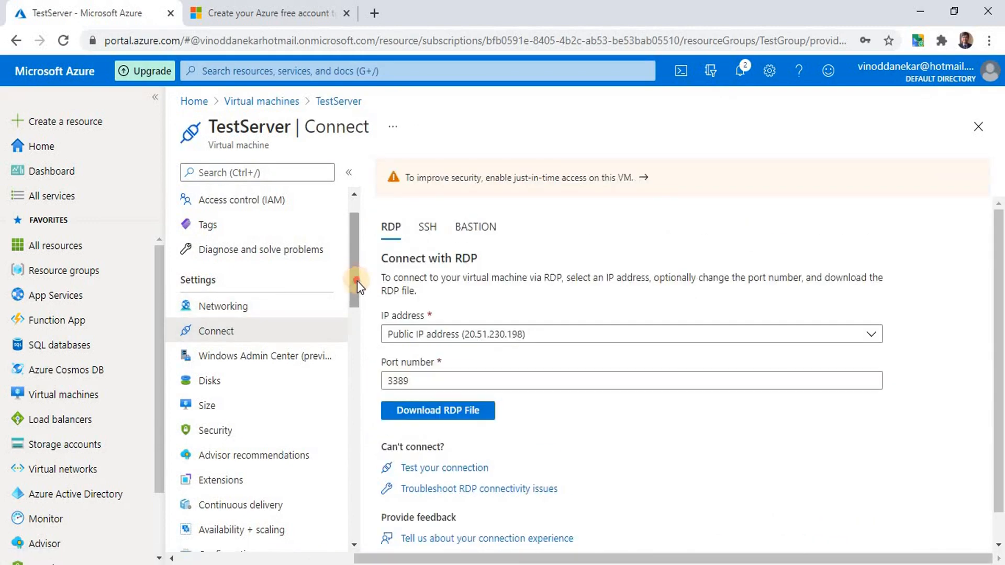
mouse_move(357, 281)
mouse_down()
mouse_move(355, 302)
mouse_move(363, 253)
mouse_move(363, 293)
mouse_up()
click(595, 268)
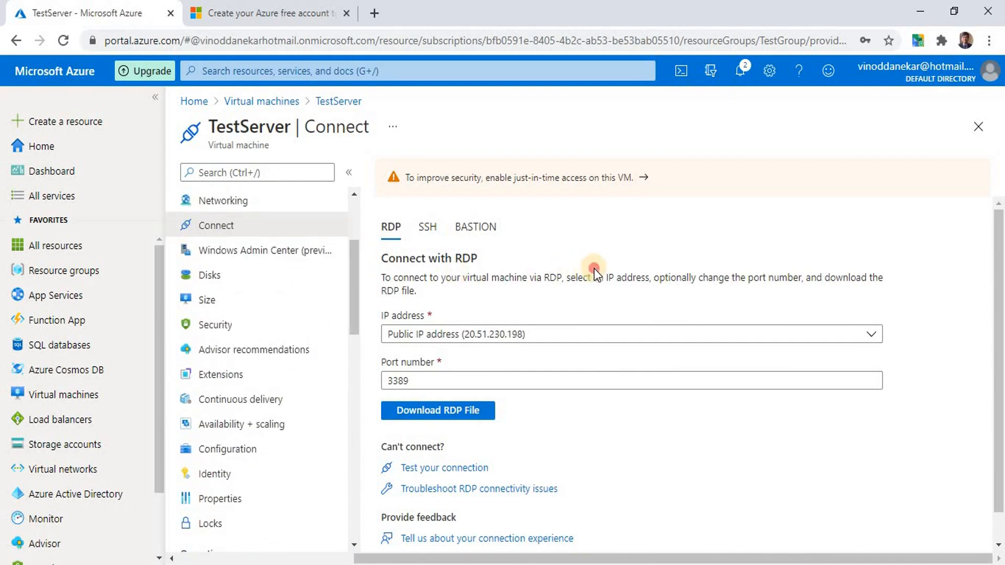
scroll(595, 268, down, 1)
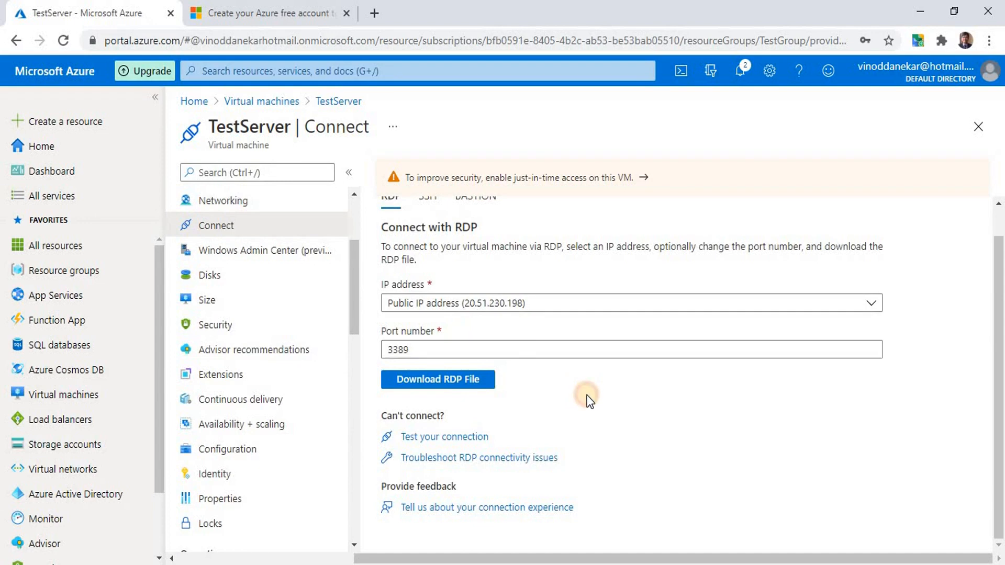
Download TestServer.rdp and open it, connecting despite the unknown-publisher warning.
click(446, 380)
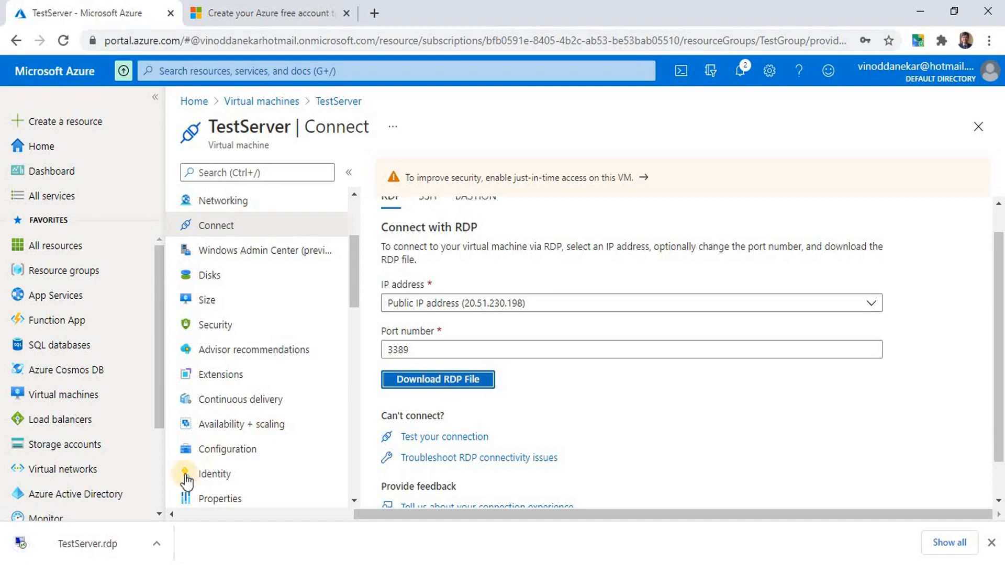
click(69, 542)
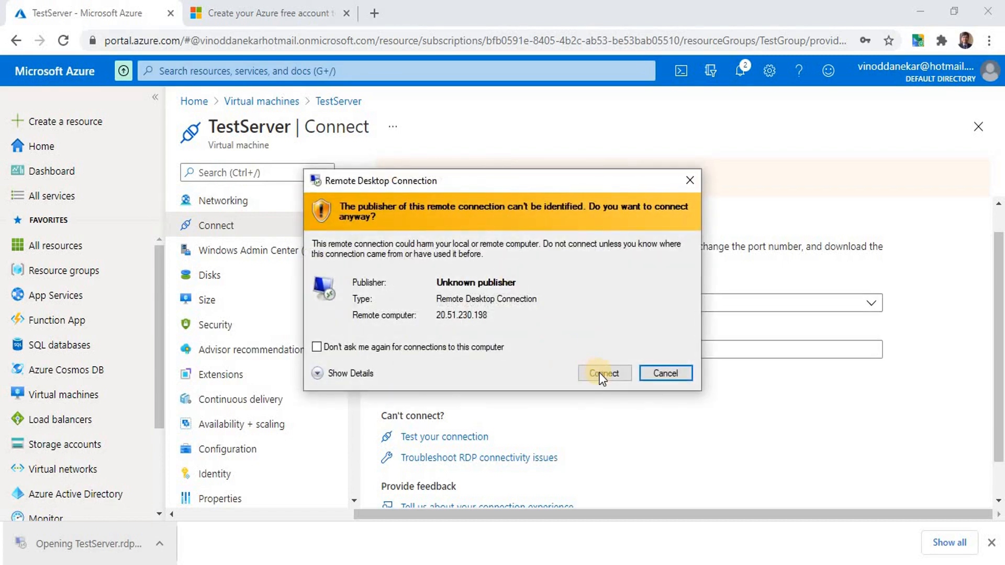
click(602, 374)
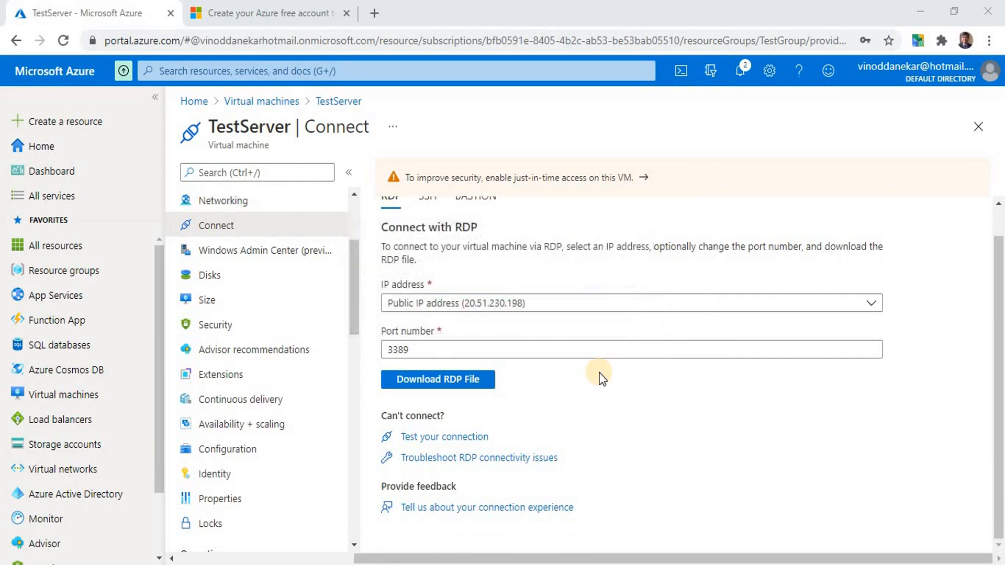
Sign in with the admin user name and password, then accept the certificate warning.
click(515, 270)
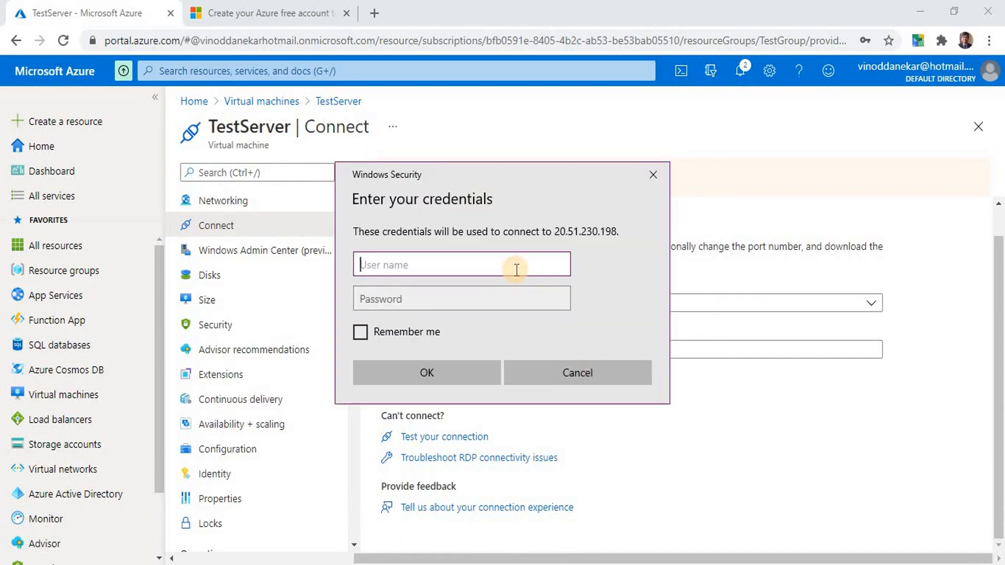
text(vinoddanekar)
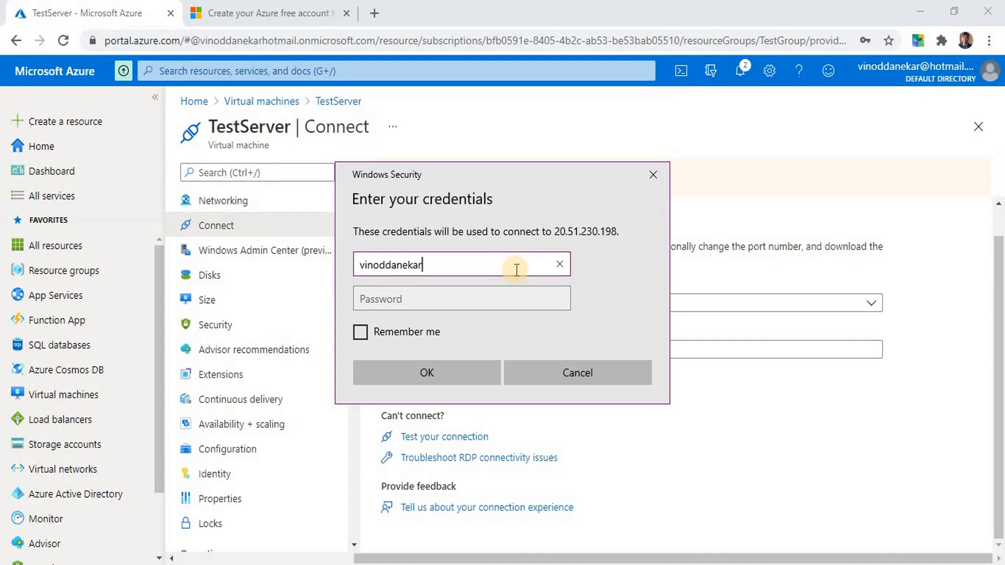
key(Tab)
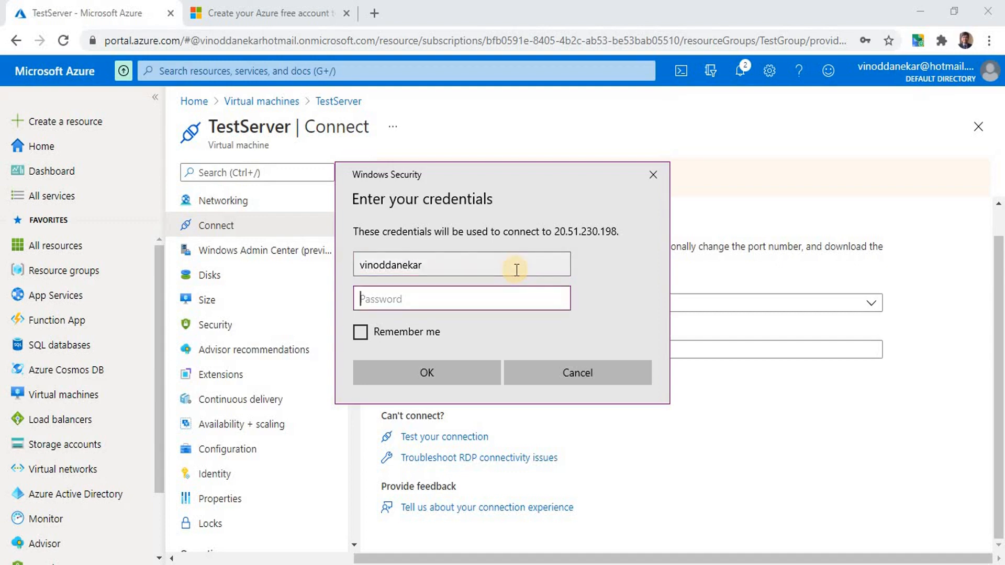
text(***)
key(BackSpace)
key(BackSpace)
key(BackSpace)
text(*************)
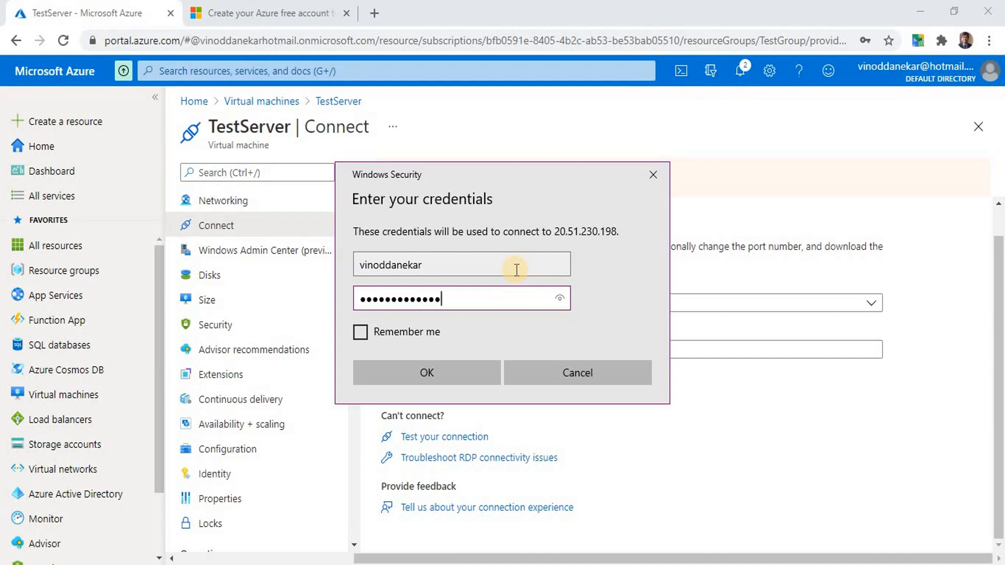
click(476, 380)
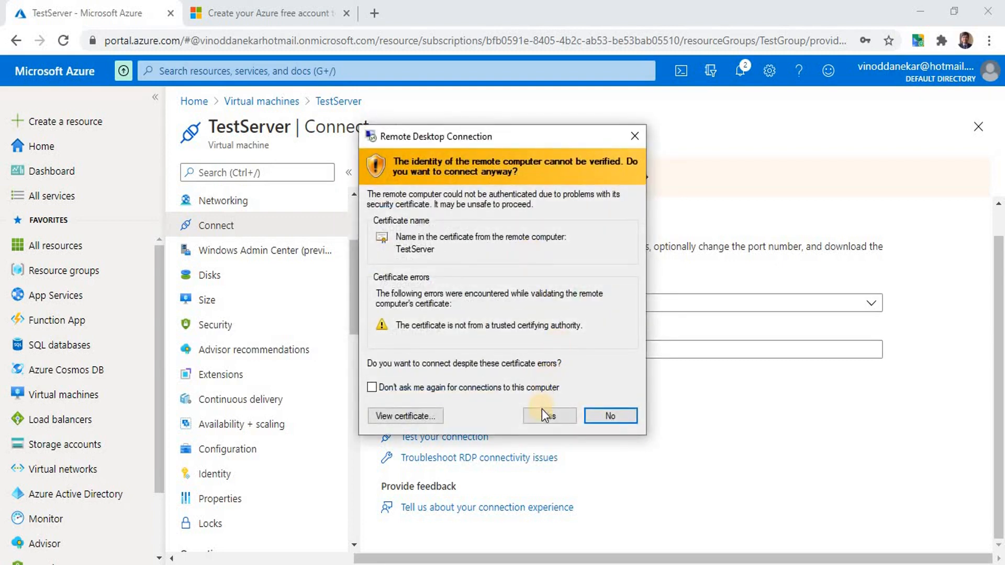
click(544, 415)
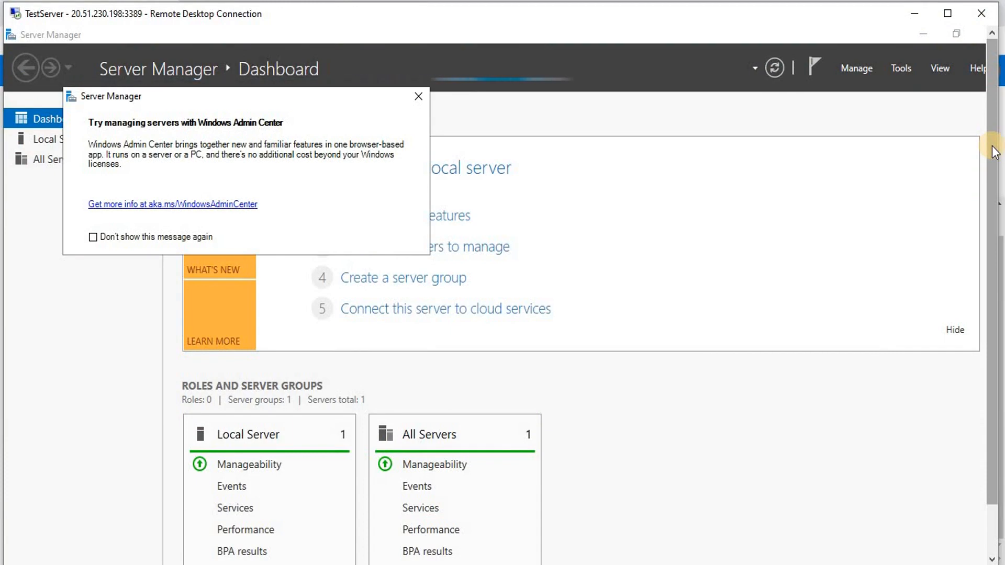
Dismiss the Windows Admin Center tip, minimize Server Manager, and launch File Explorer on the server.
click(417, 101)
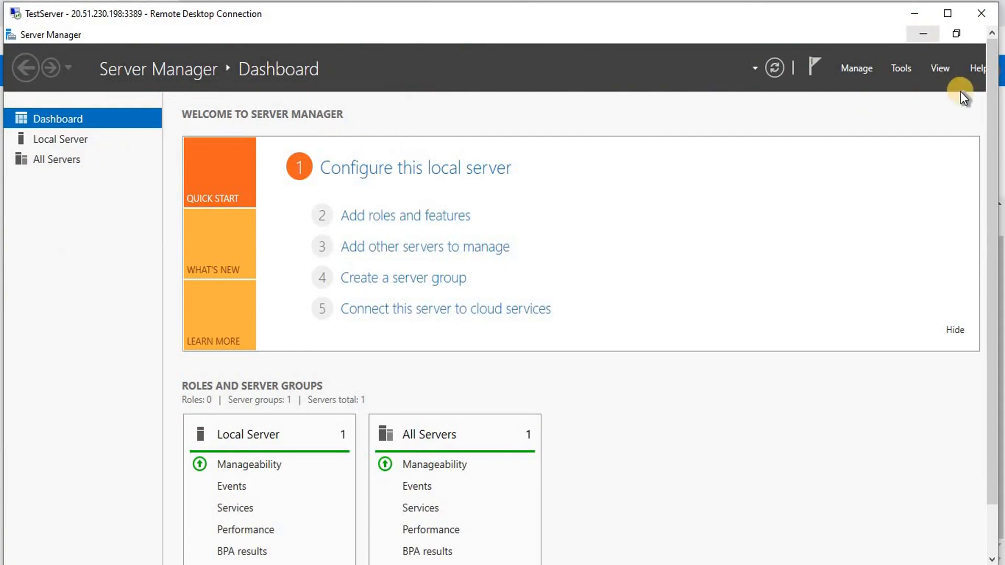
click(919, 36)
drag(989, 154, 988, 214)
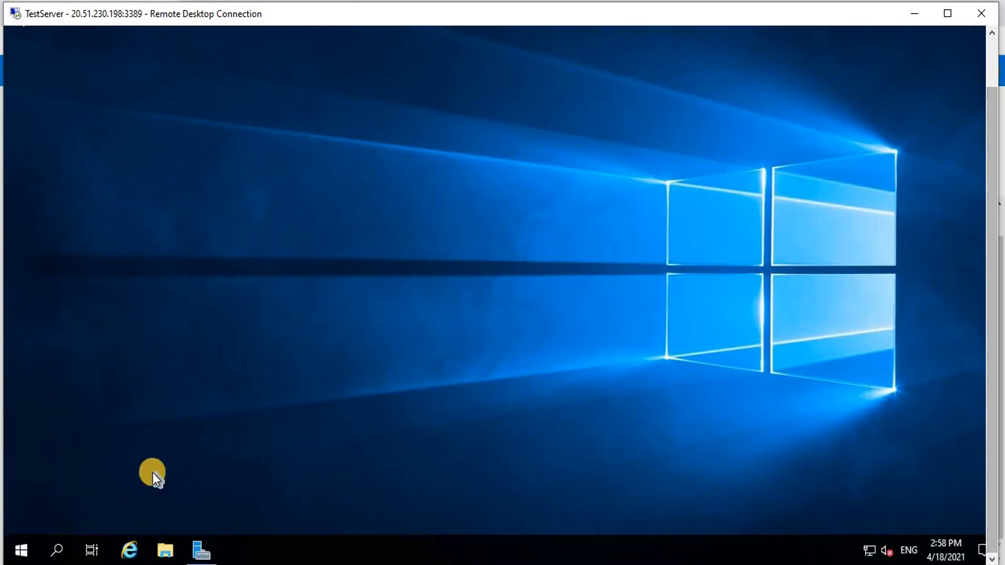
click(22, 551)
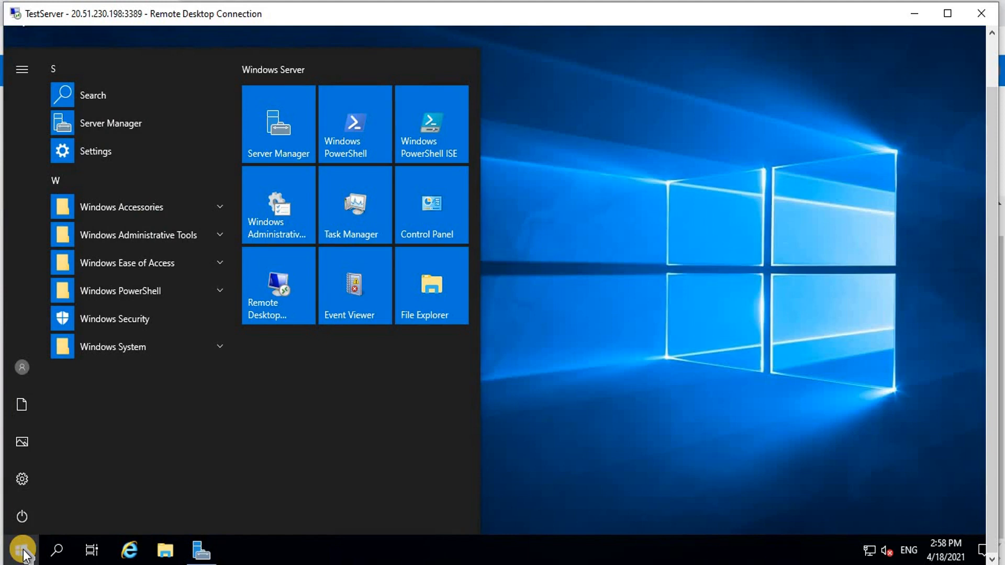
click(166, 551)
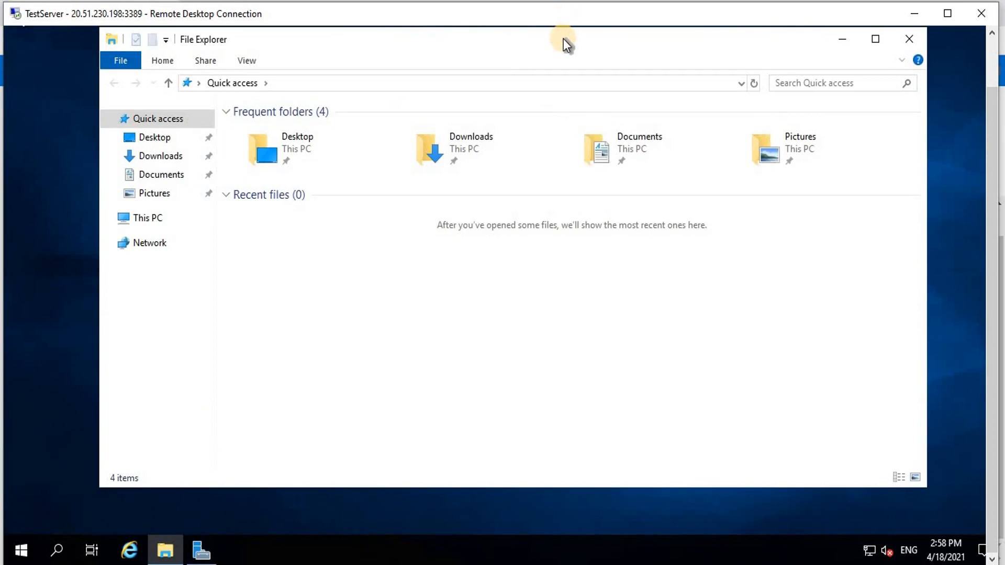
Maximize File Explorer and browse the Windows (C:) drive from This PC.
double_click(563, 39)
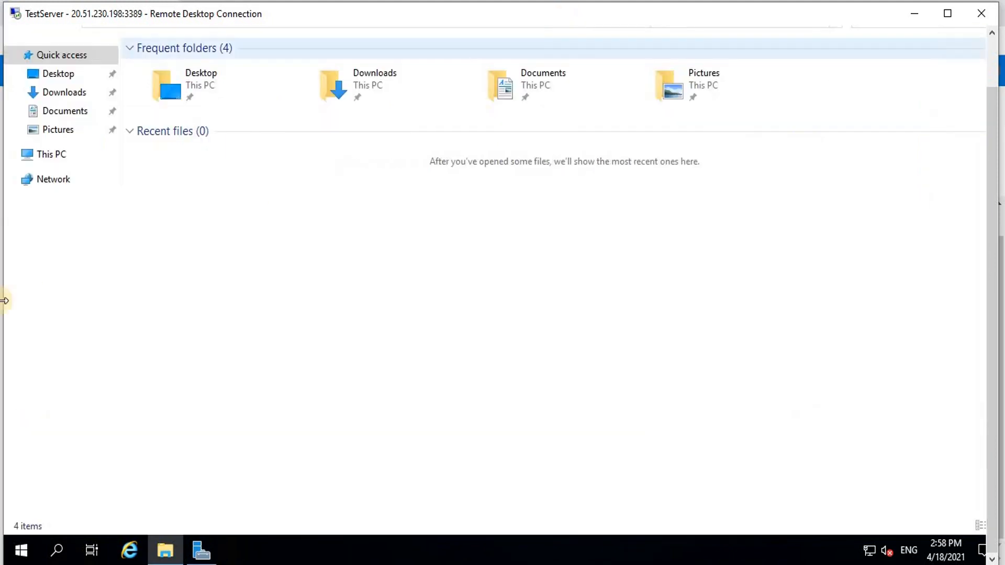
click(67, 158)
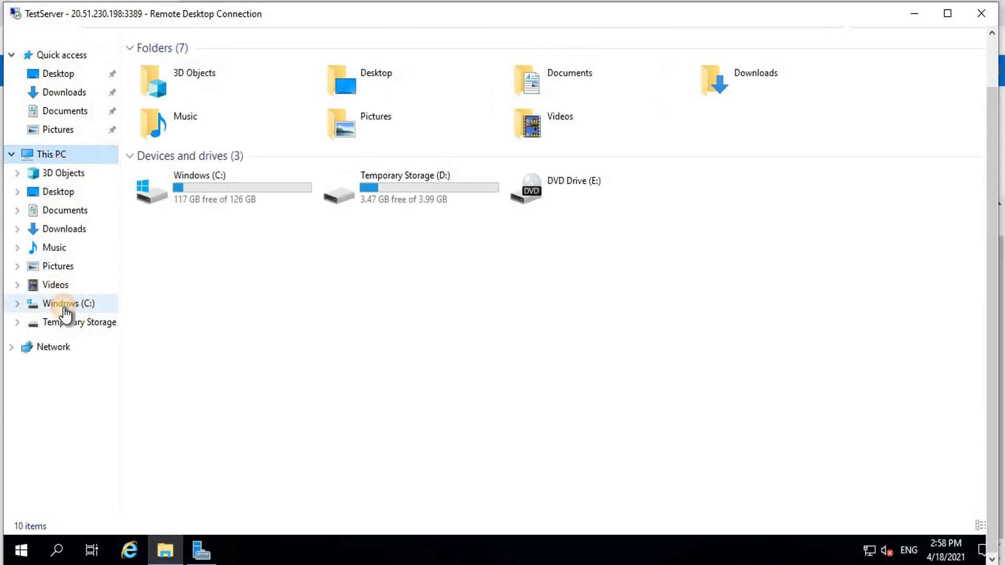
click(63, 305)
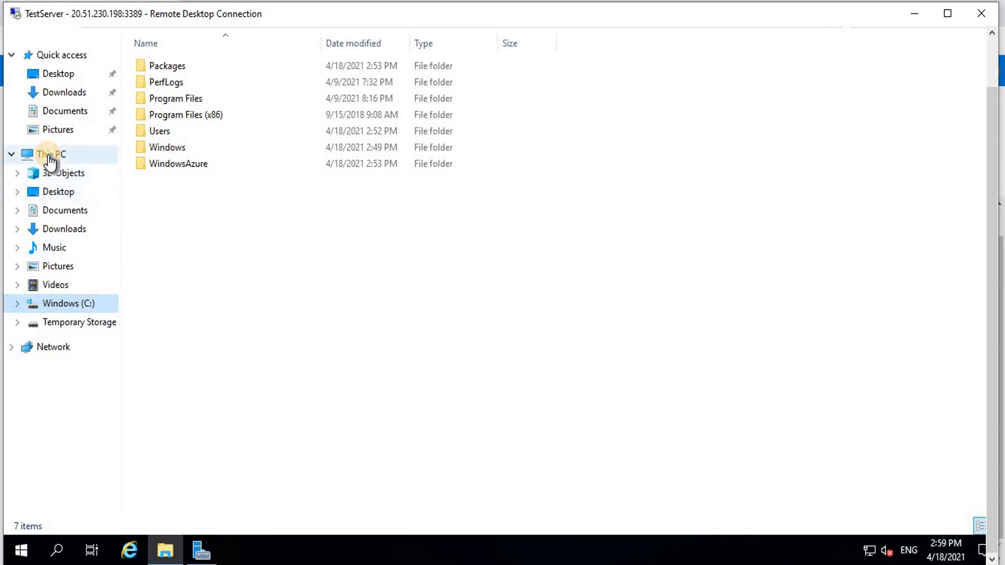
key(alt+Left)
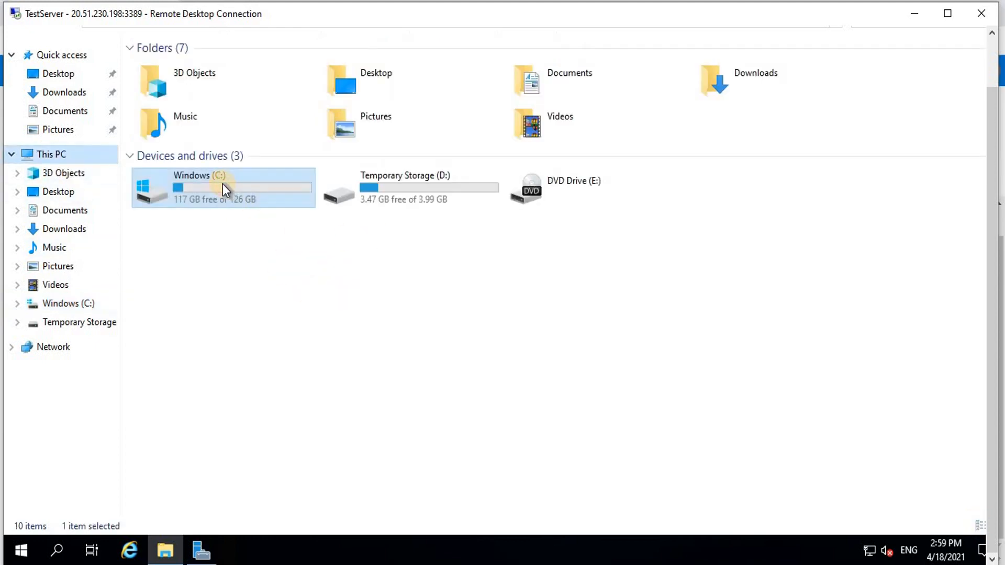
Check free space on C: (117 of 126 GB) and D: (3.47 of 3.99 GB), then minimize the remote session.
click(373, 206)
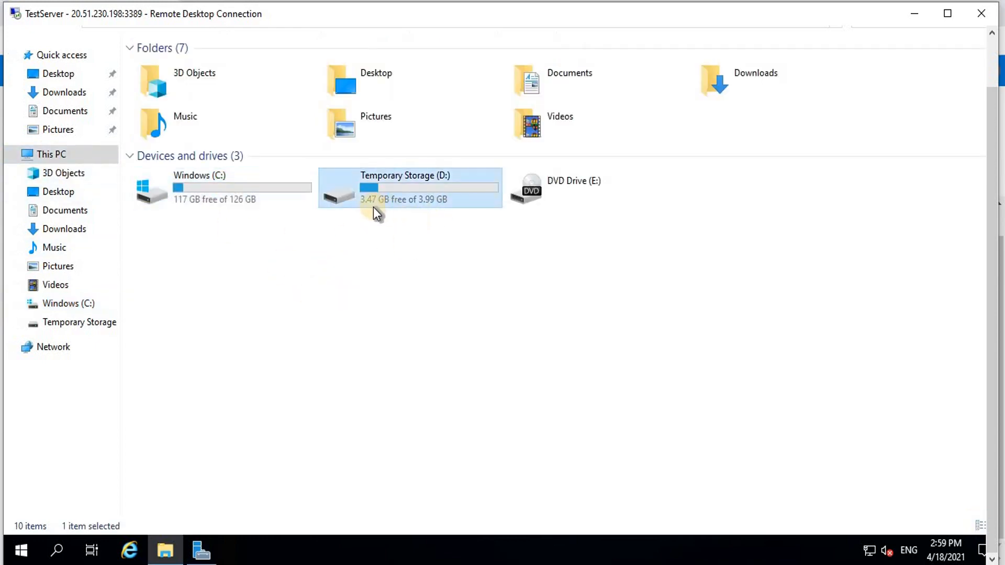
click(451, 314)
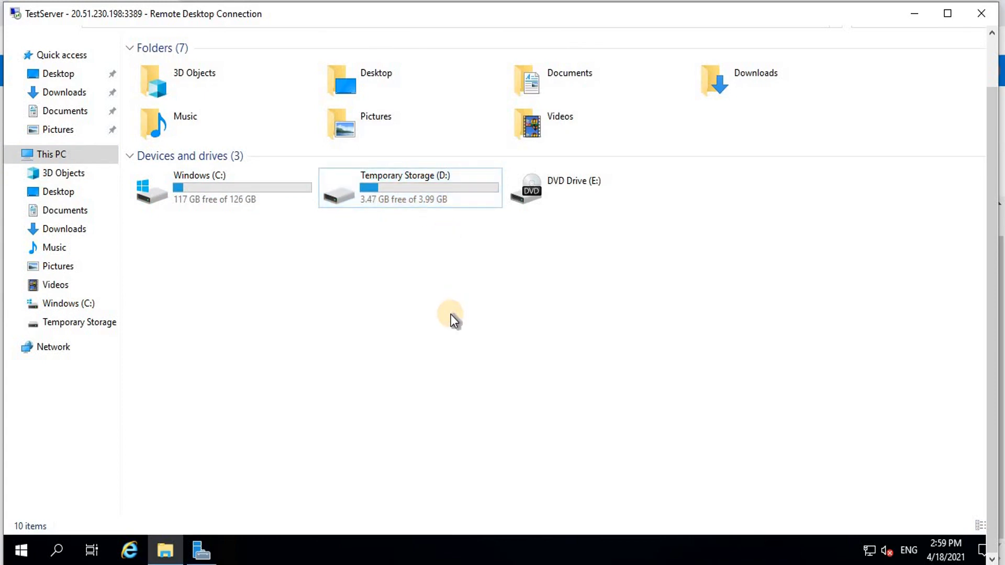
click(215, 192)
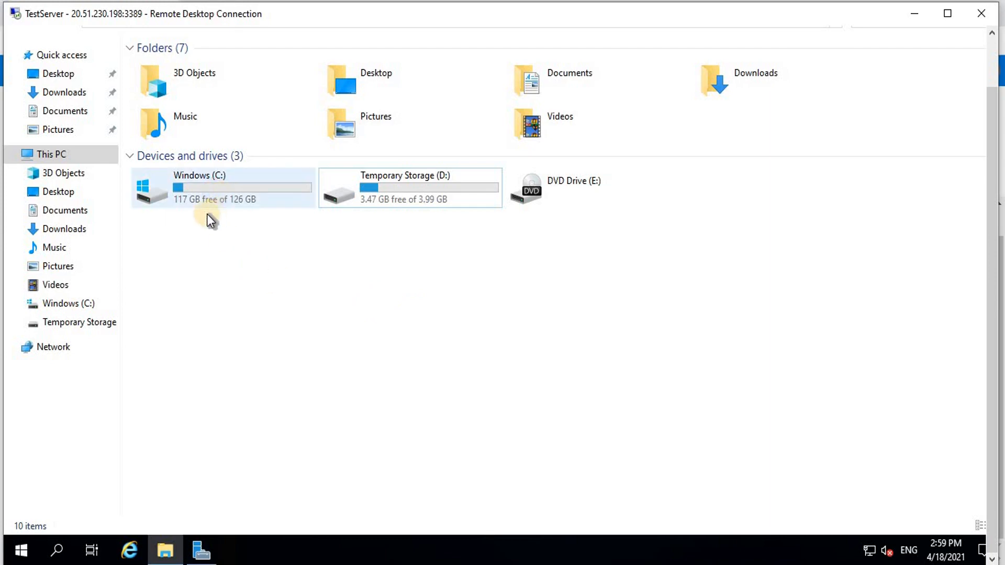
click(341, 320)
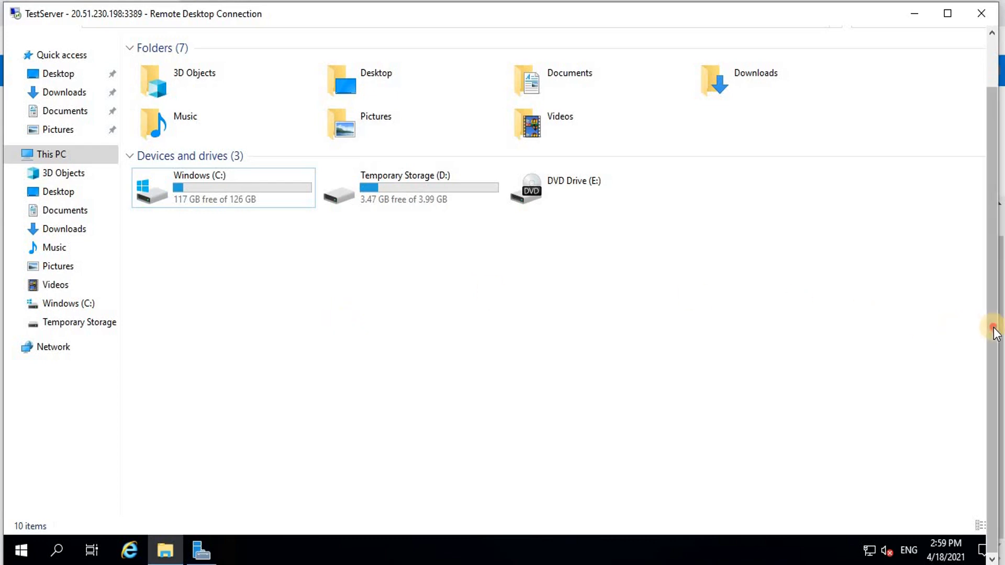
drag(992, 325, 995, 299)
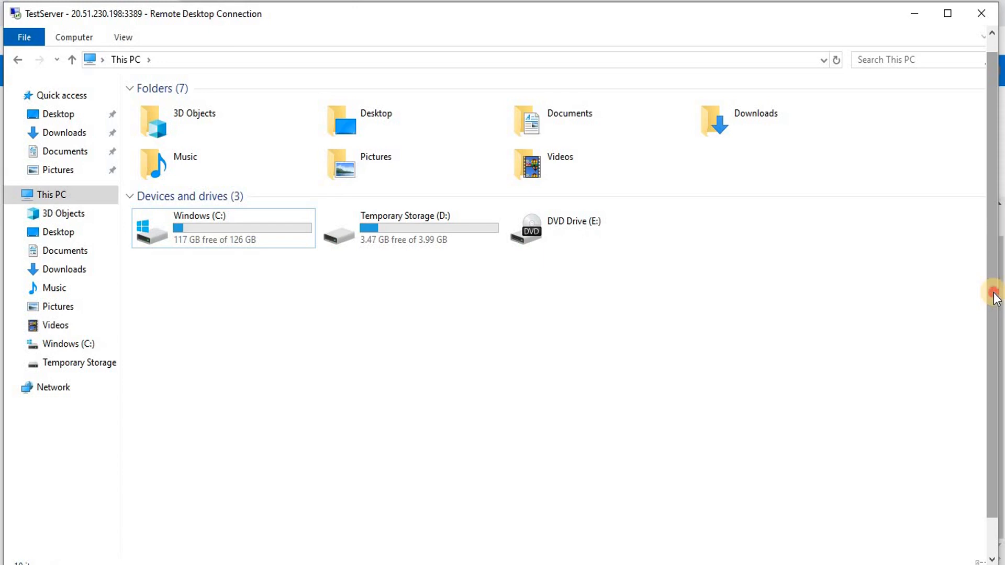
scroll(992, 268, up, 1)
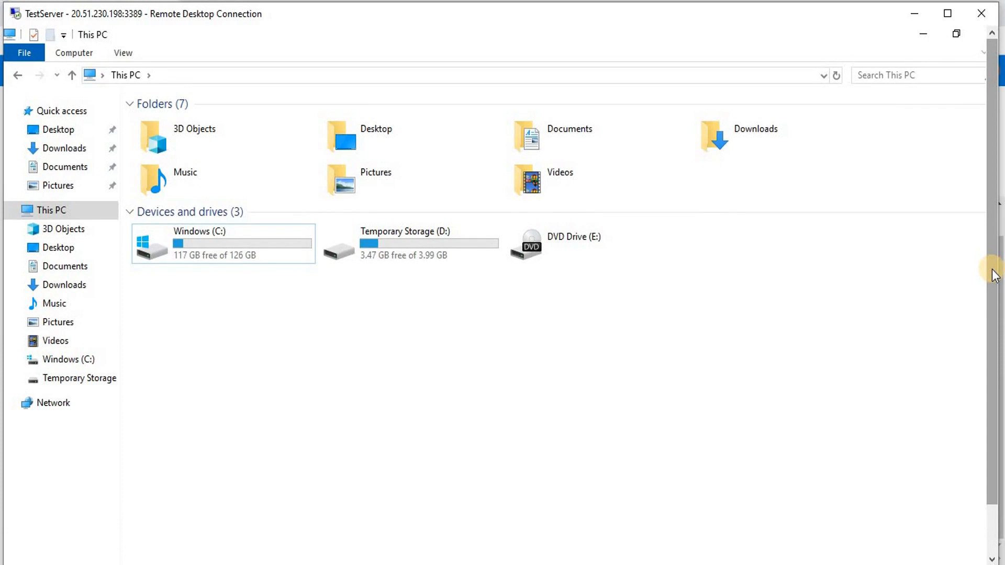
click(916, 21)
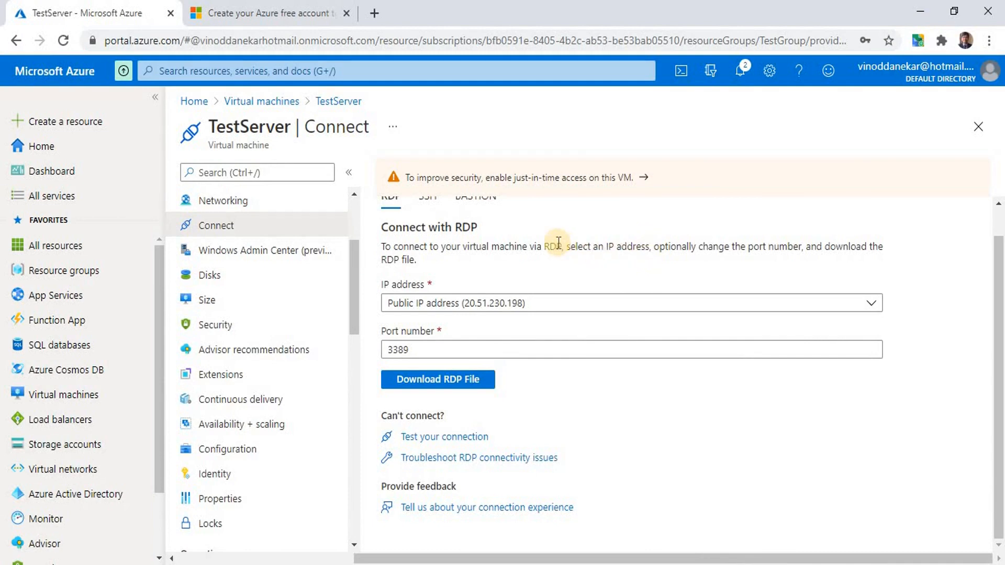
Open TestServer's Size page and filter sizes to 2 vCPUs and 8 GiB RAM.
scroll(558, 242, up, 1)
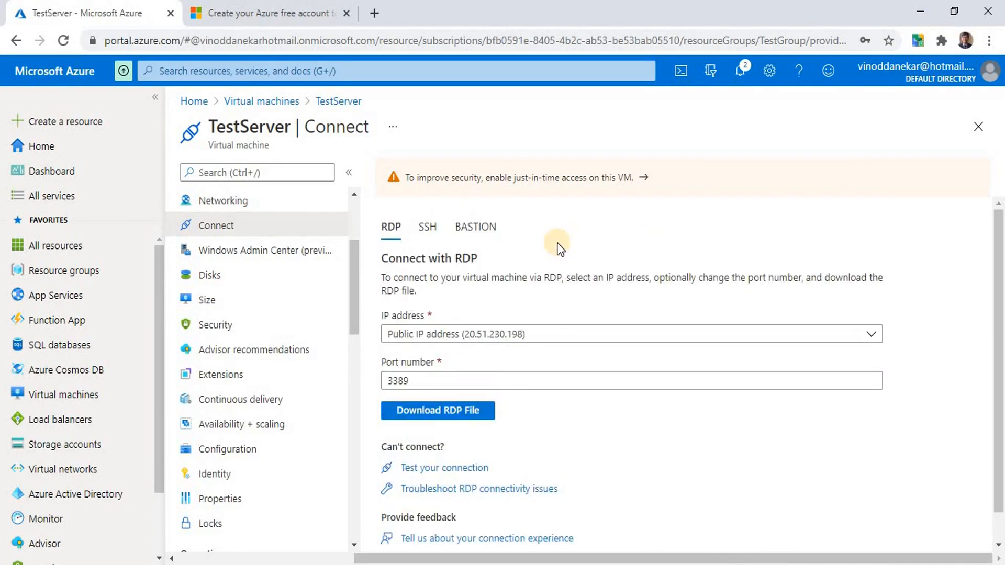
click(266, 298)
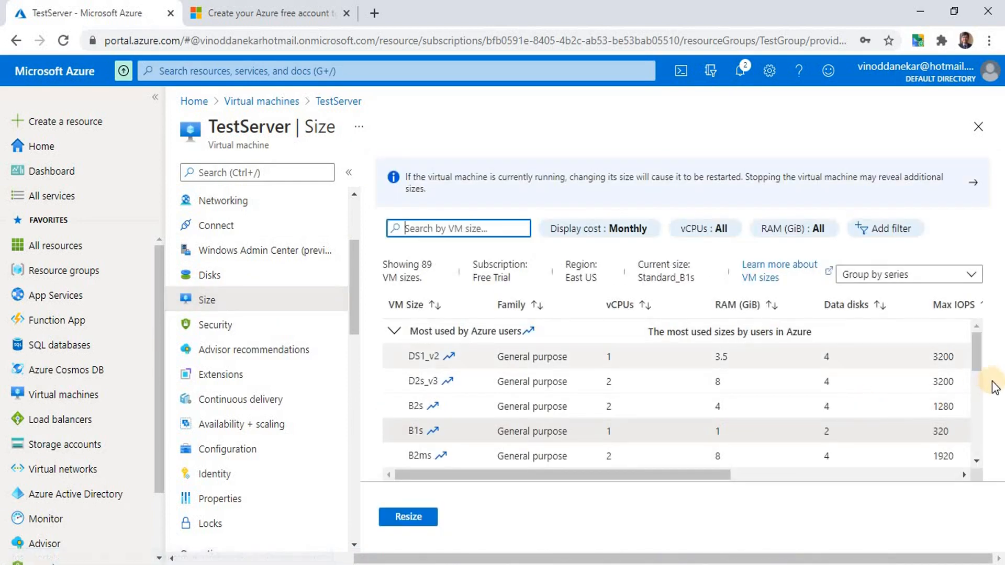
drag(980, 440, 977, 332)
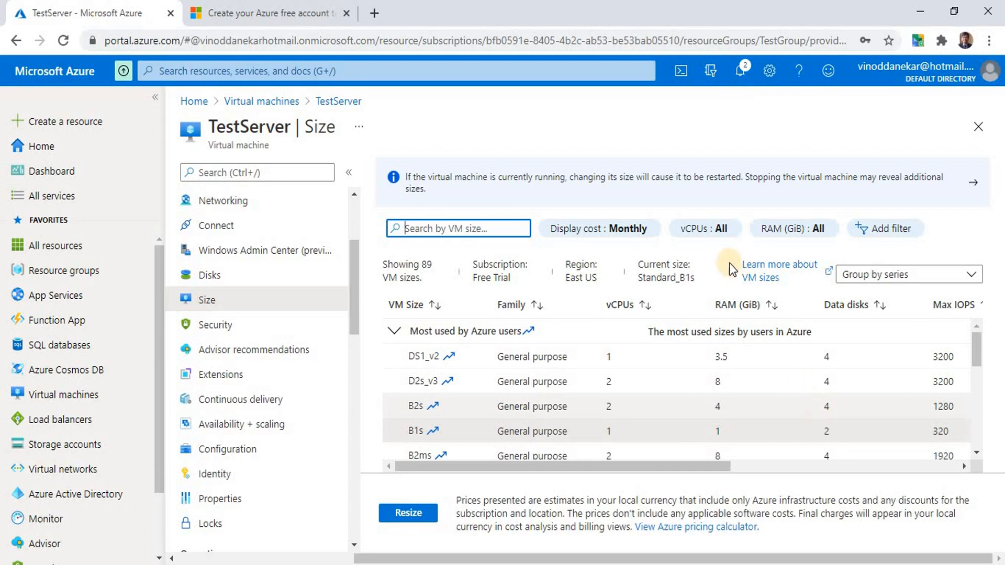
click(721, 229)
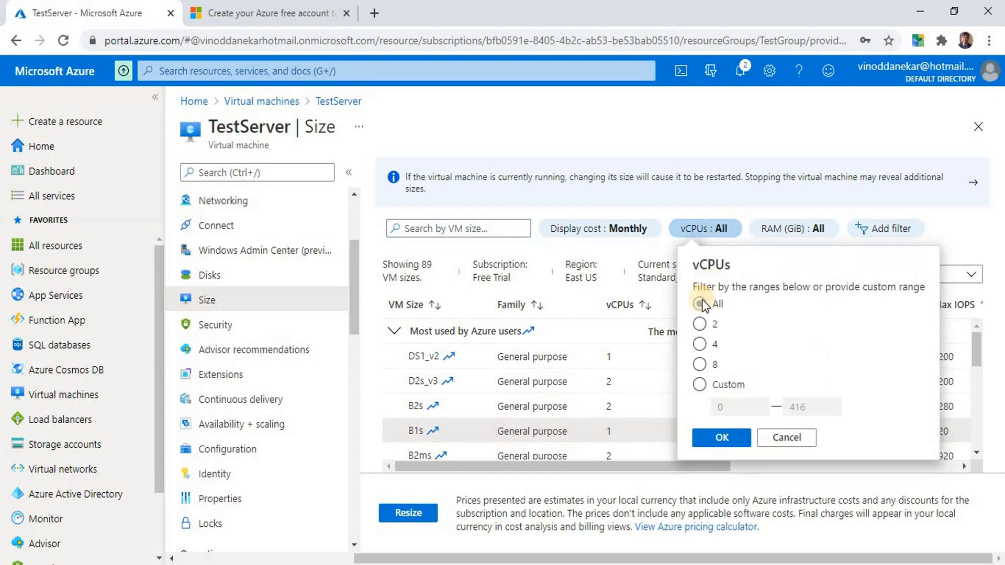
click(700, 324)
click(723, 436)
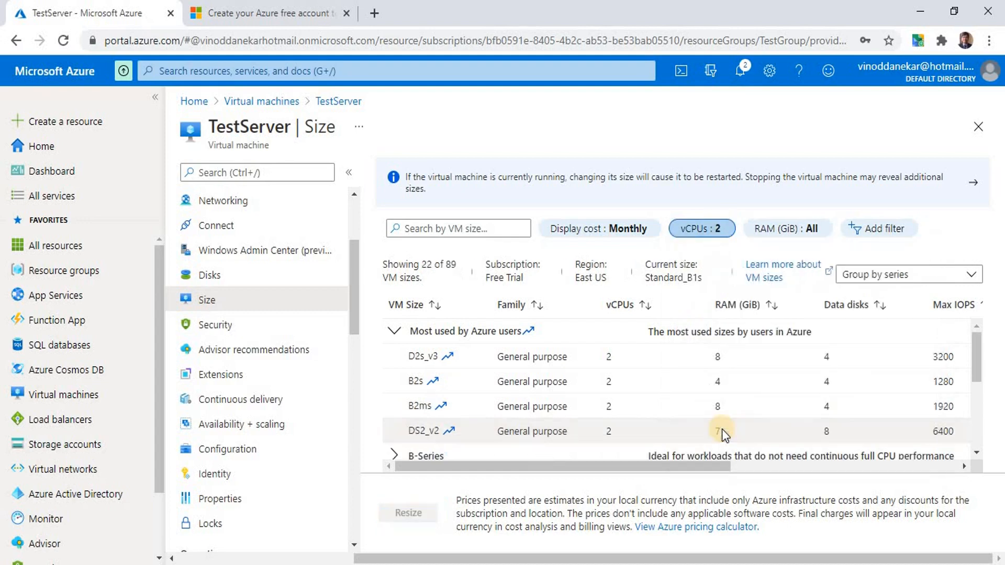
click(789, 230)
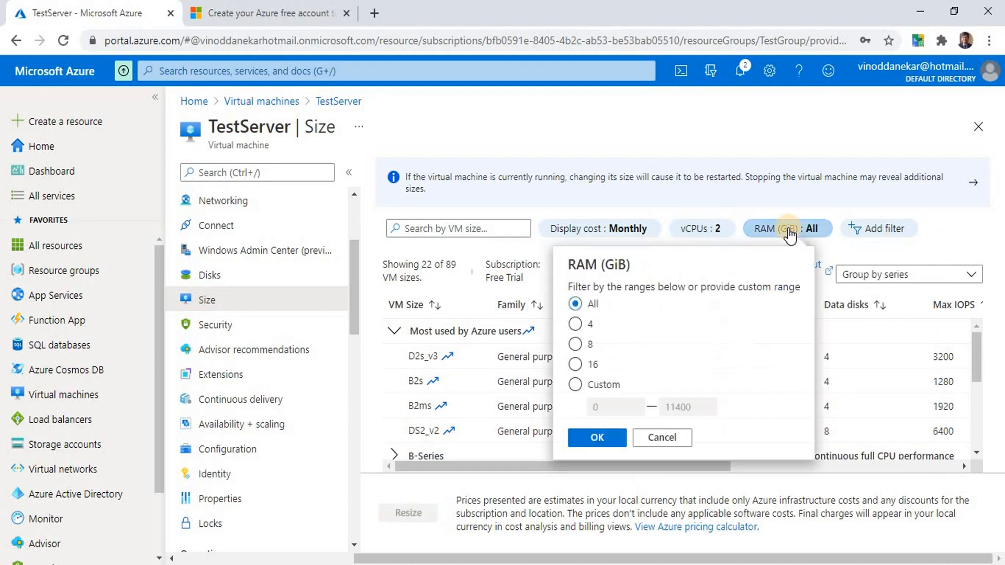
click(577, 344)
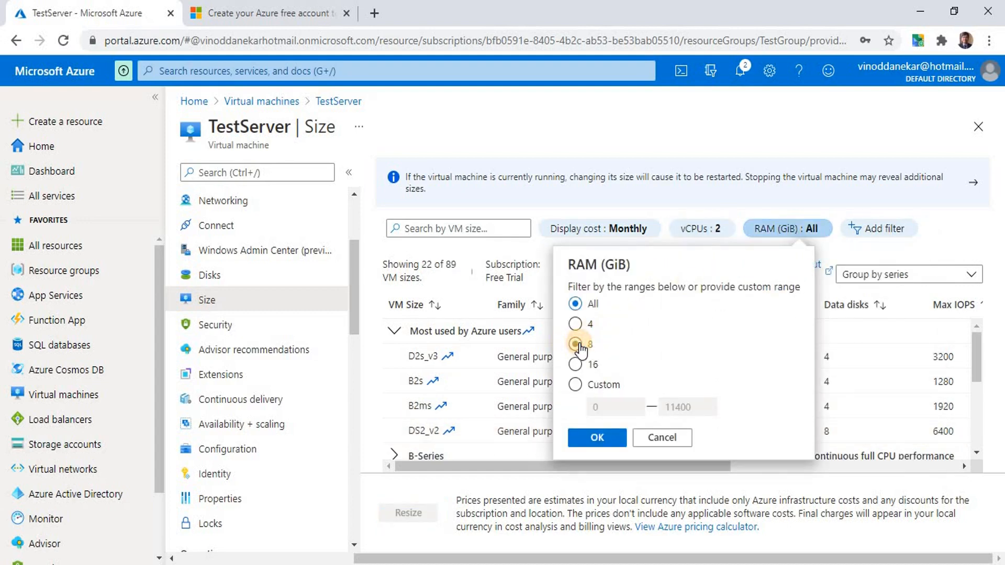
click(601, 440)
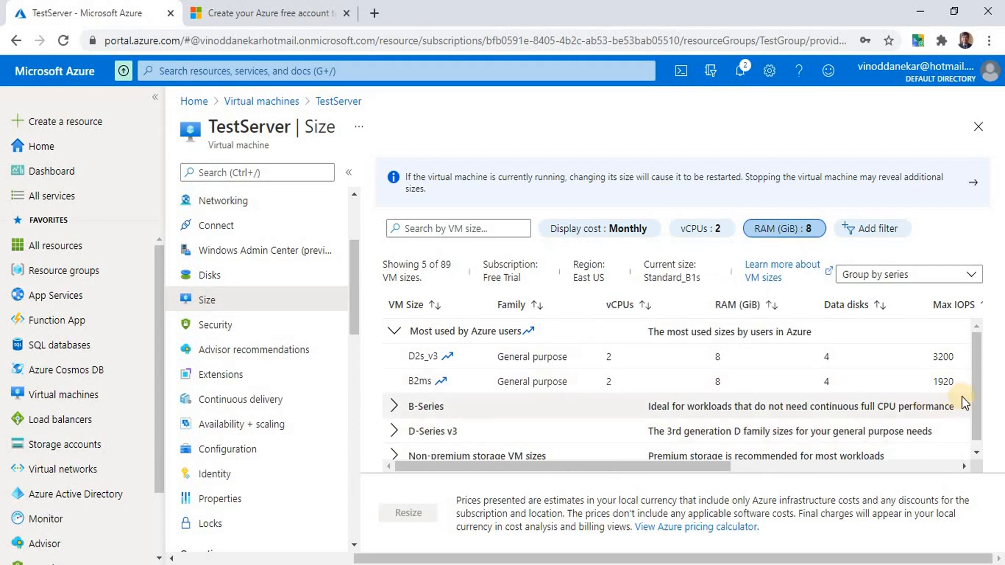
Expand the B-Series group and select the B2ms size.
scroll(975, 385, down, 1)
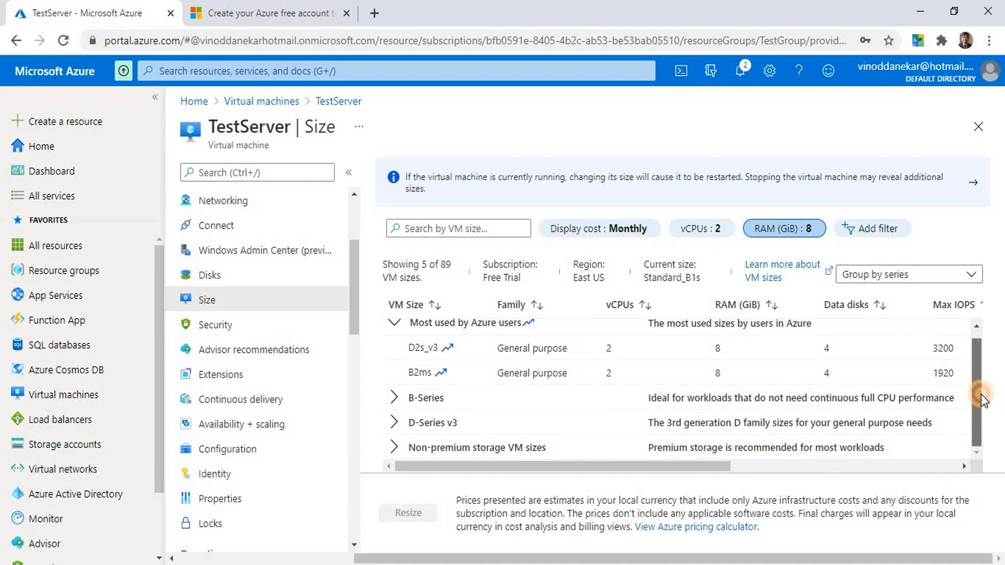
click(397, 400)
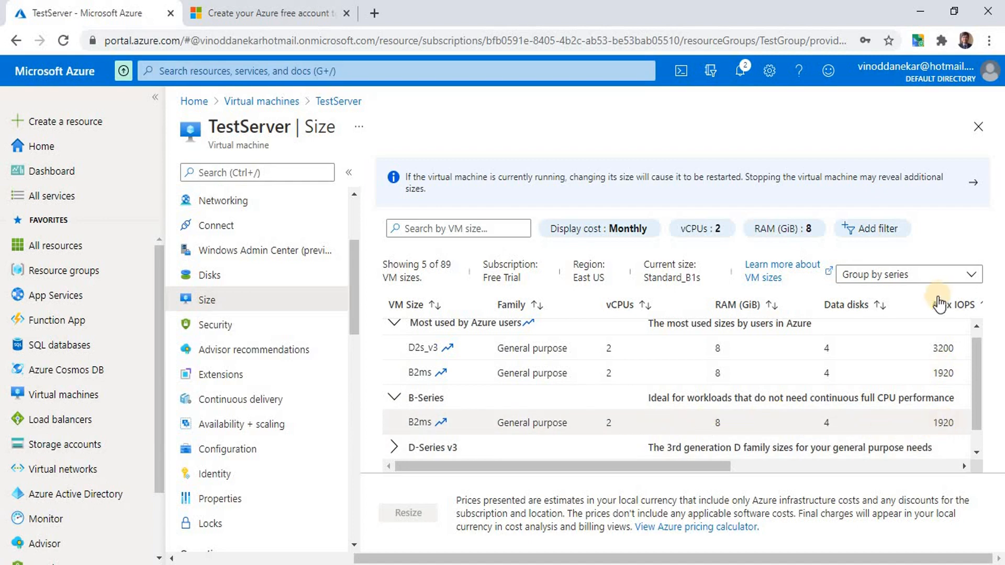
click(485, 423)
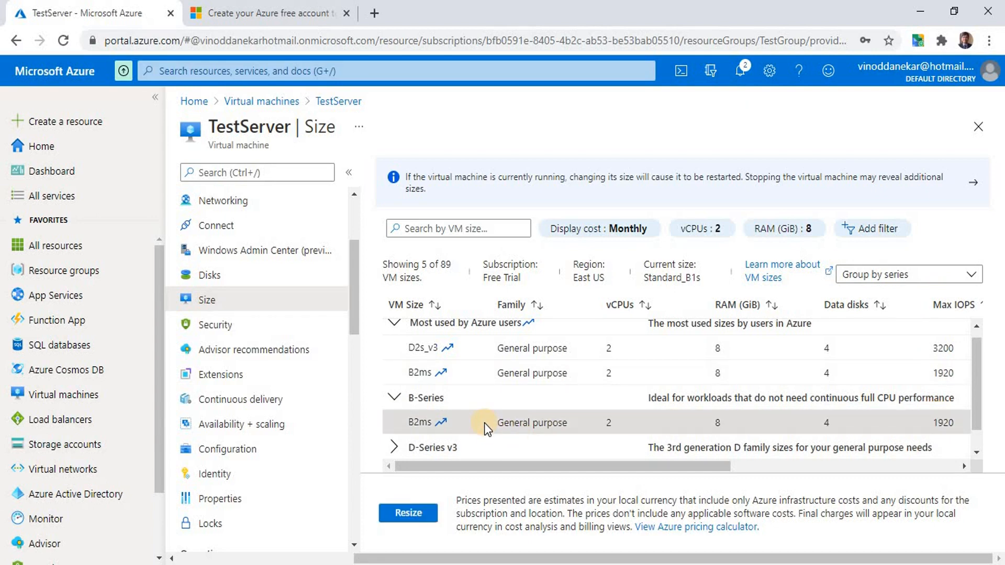
Resize TestServer to Standard B2ms and view its overview showing Stopped (deallocated).
click(406, 515)
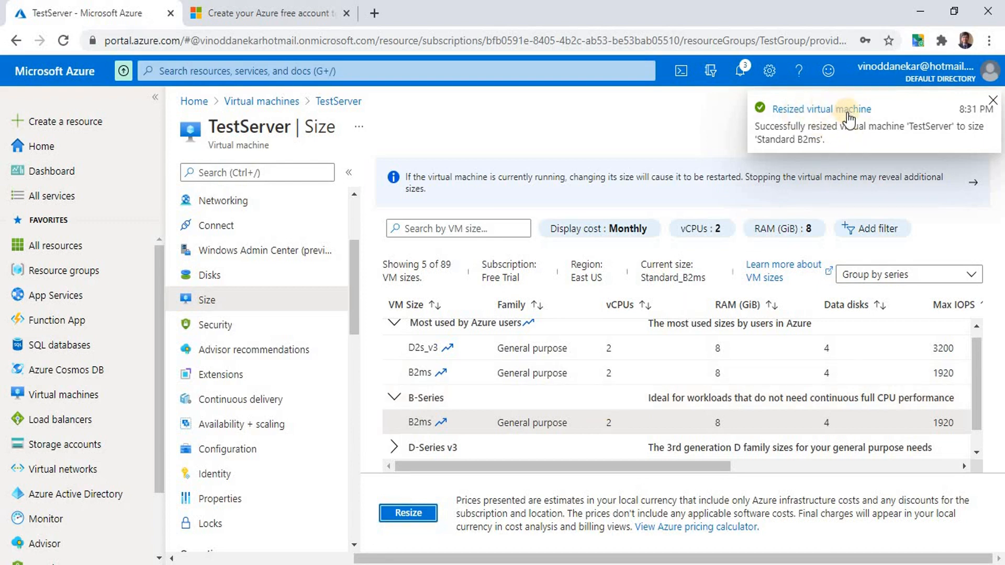
click(617, 114)
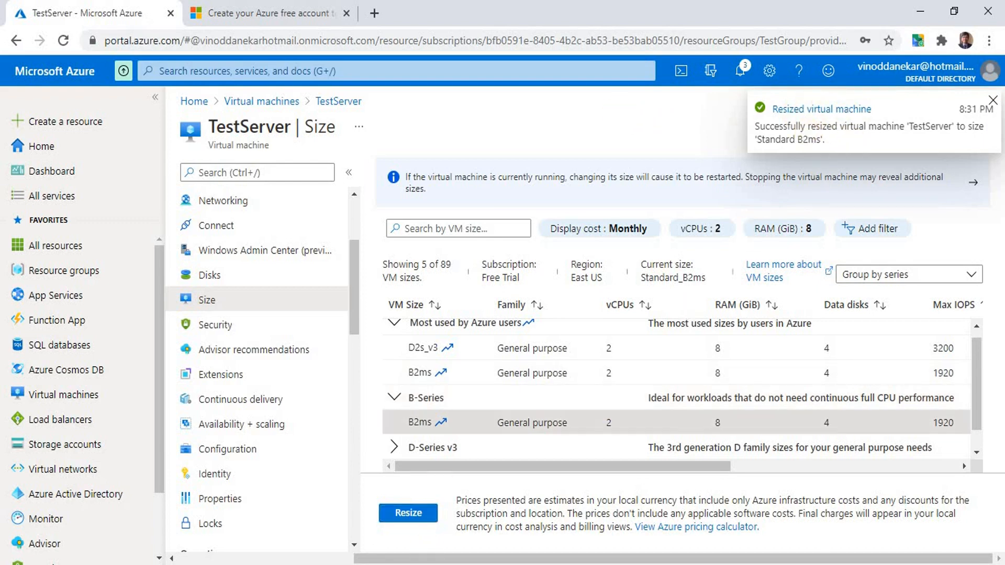
mouse_move(450, 564)
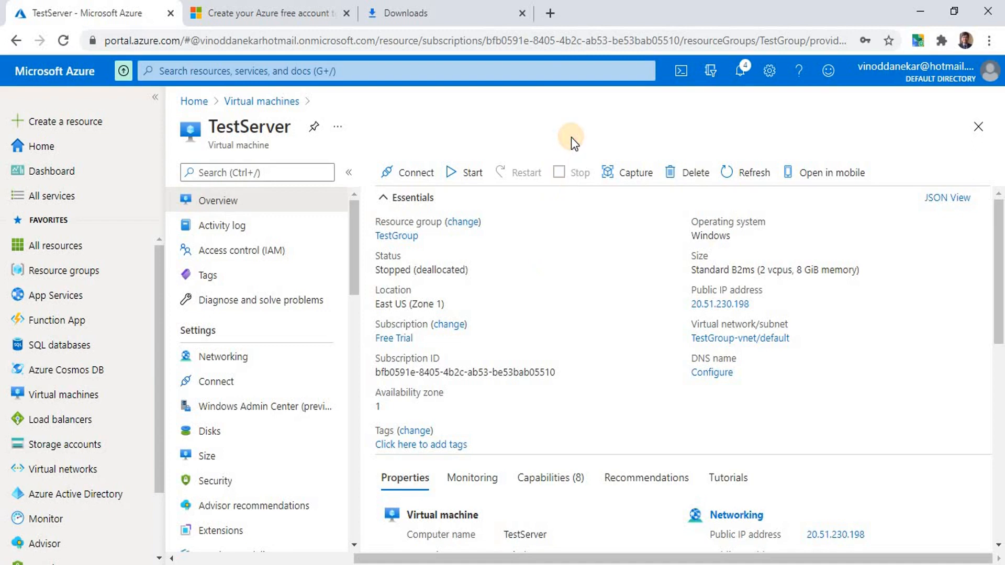
Start the stopped TestServer, then go back to the Virtual machines list.
click(464, 174)
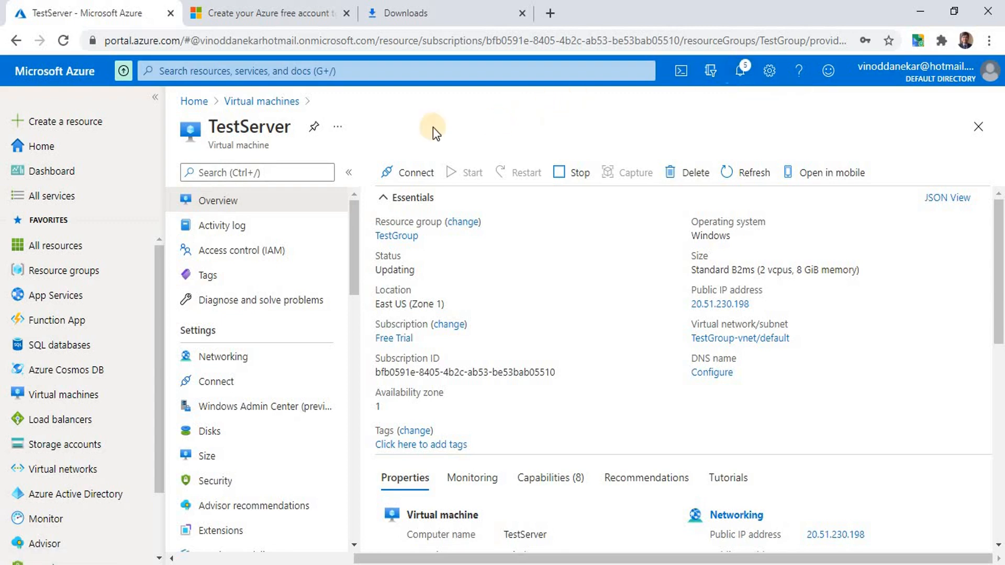
click(279, 103)
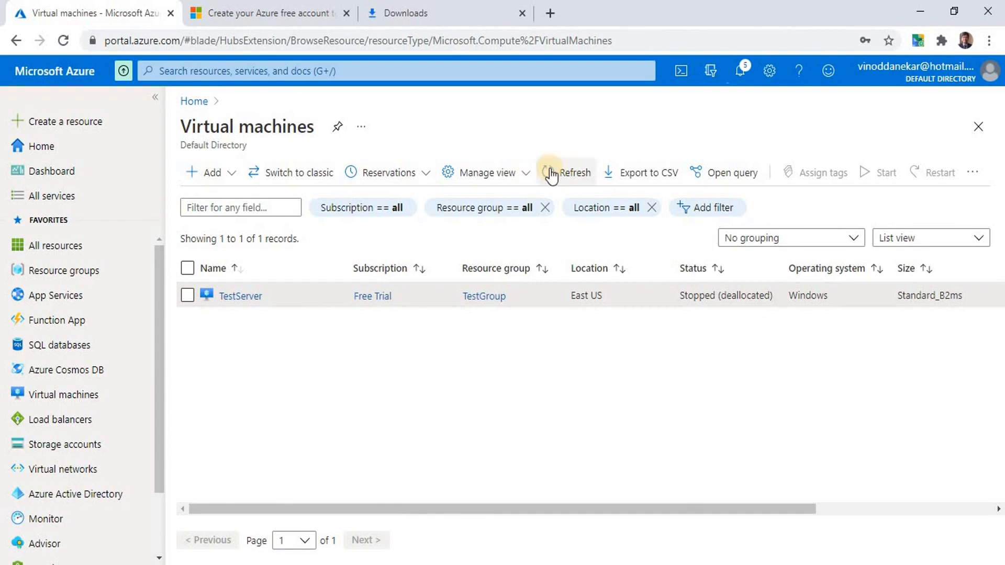
Refresh the VM list until TestServer starts, then open its overview showing Running at B2ms.
click(571, 176)
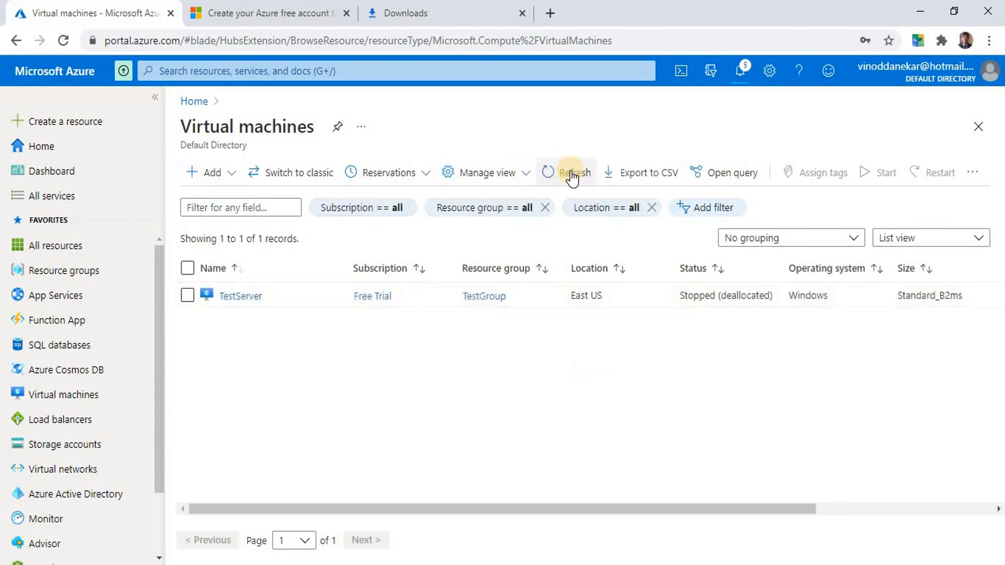
click(572, 176)
click(573, 175)
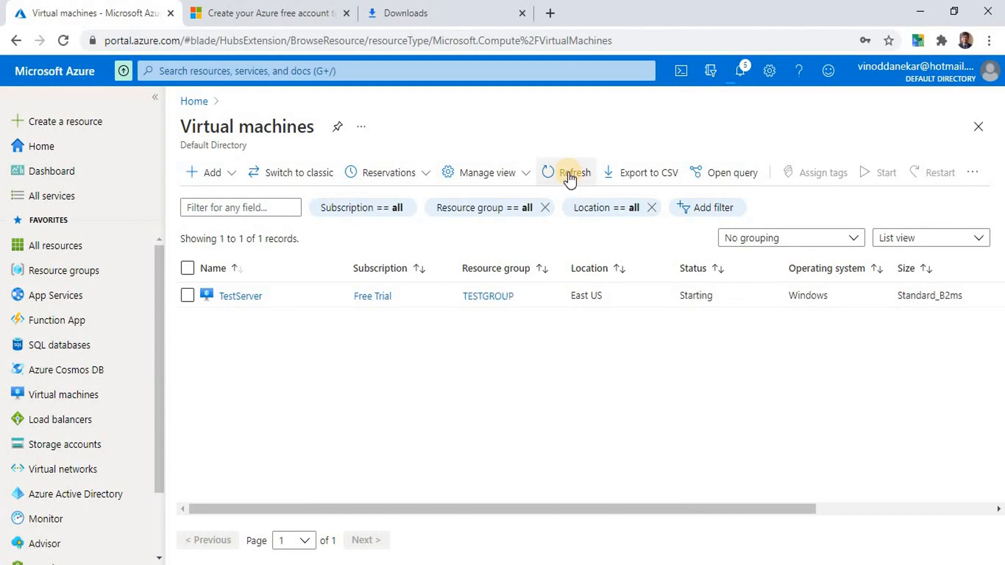
click(570, 178)
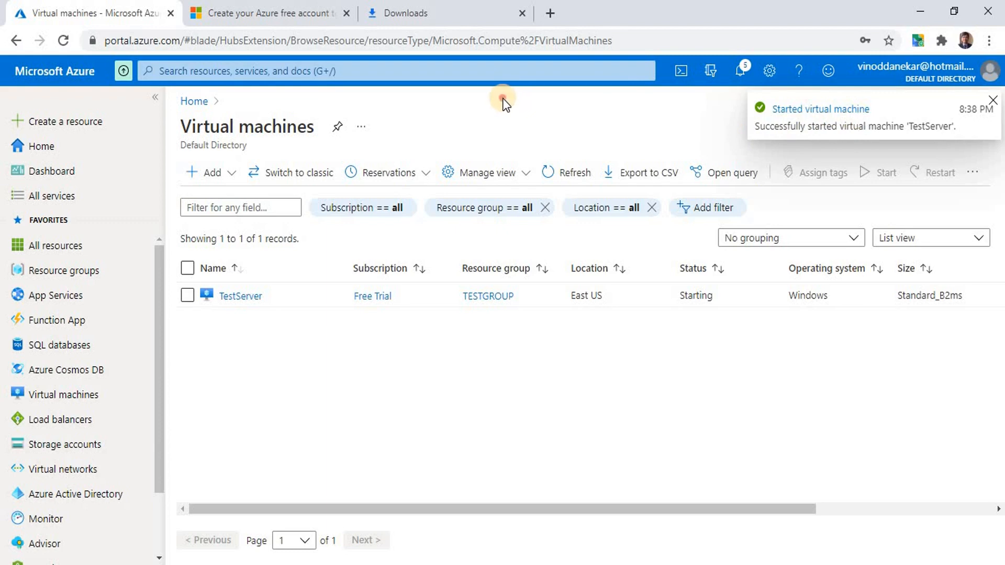
click(572, 167)
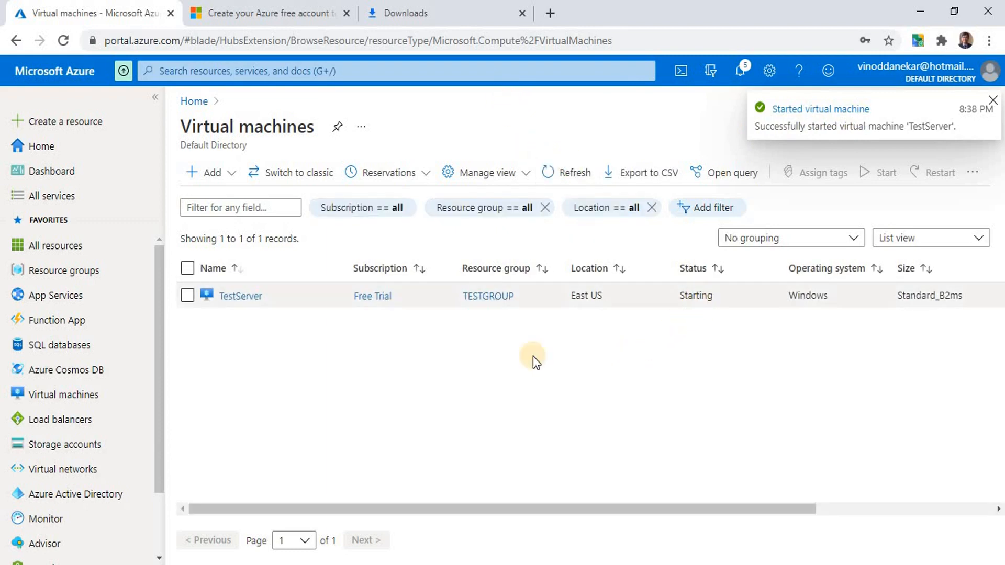
click(563, 167)
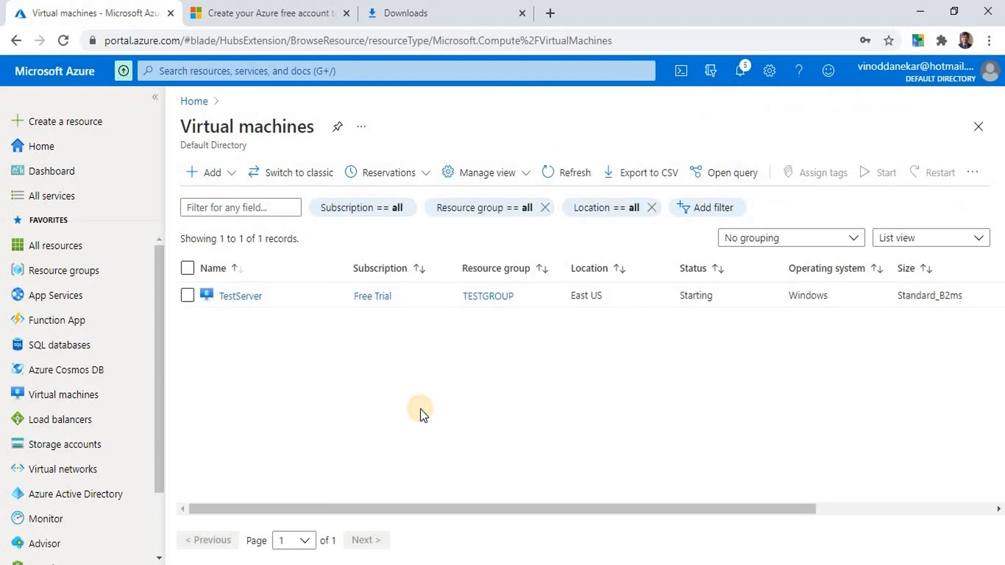
click(240, 297)
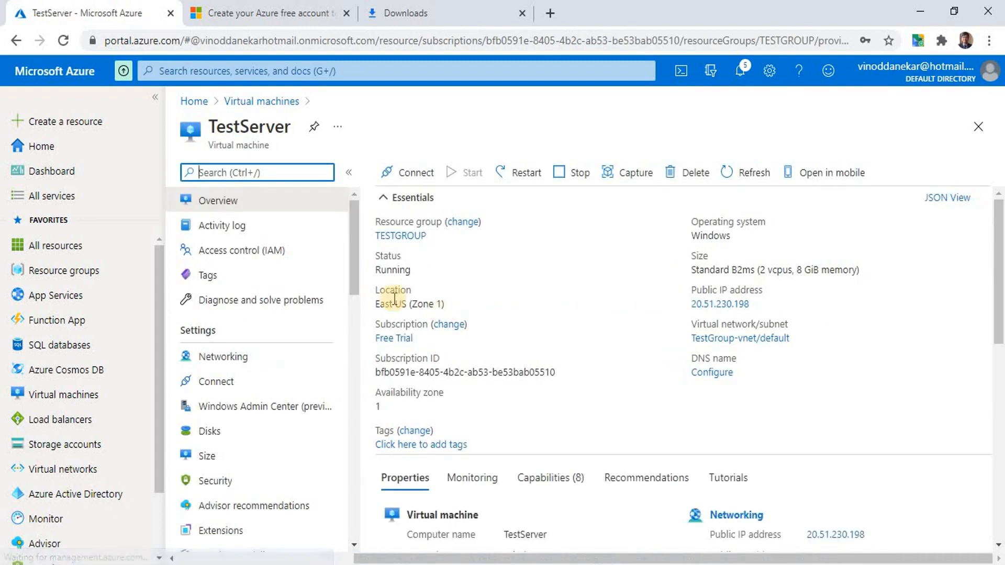
Download TestServer's RDP file from the Connect page, open TestServer (2).rdp and accept the warning.
click(230, 385)
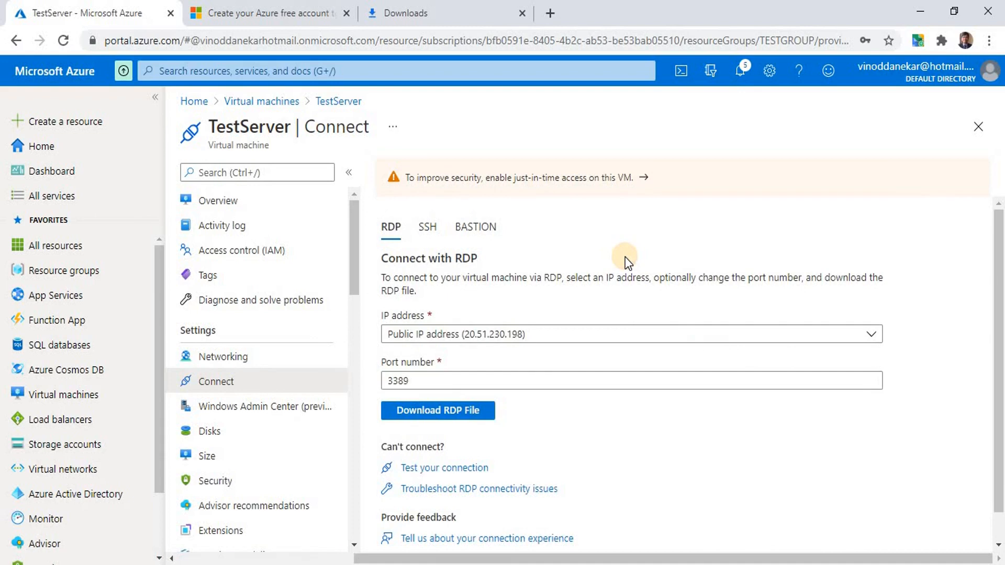
scroll(603, 272, down, 1)
click(409, 382)
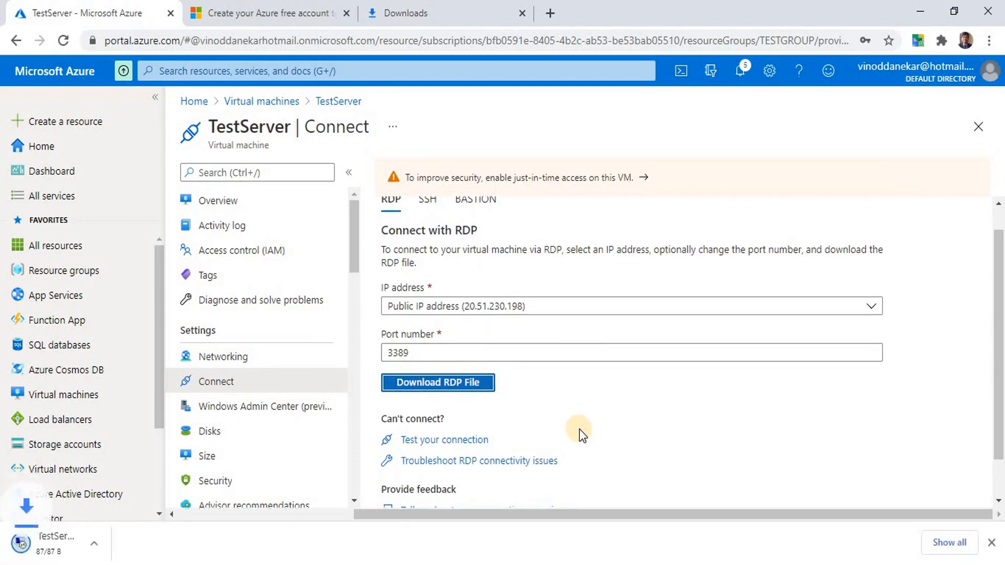
click(75, 545)
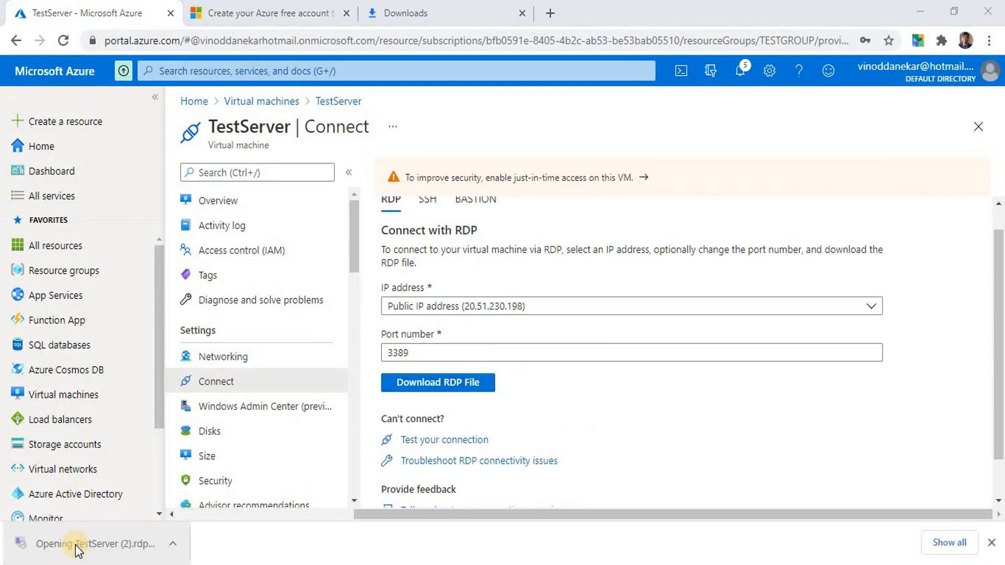
click(589, 373)
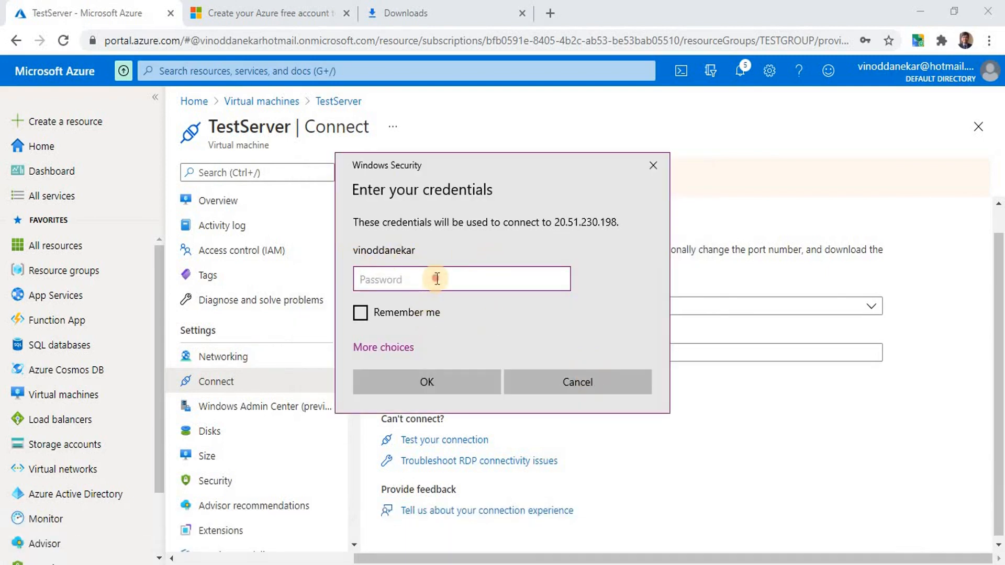
Enter the account password for 20.51.230.198 and connect, loading the Server Manager Dashboard.
text(••)
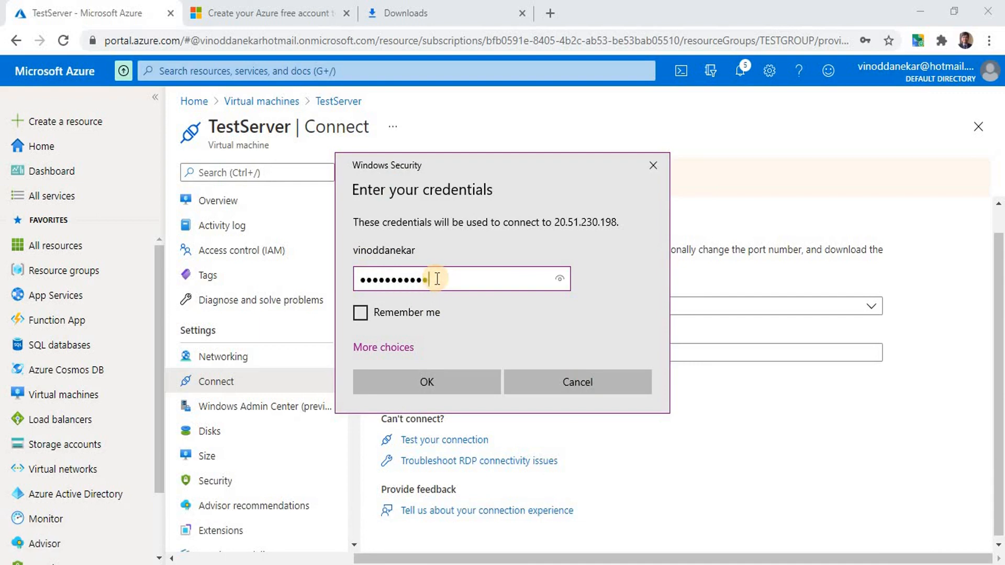
key(Return)
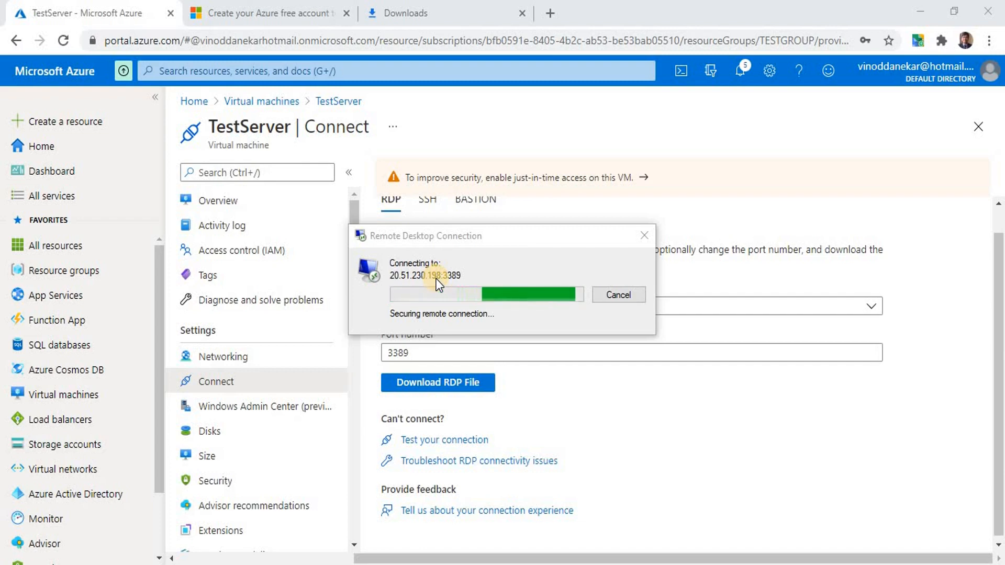
click(539, 235)
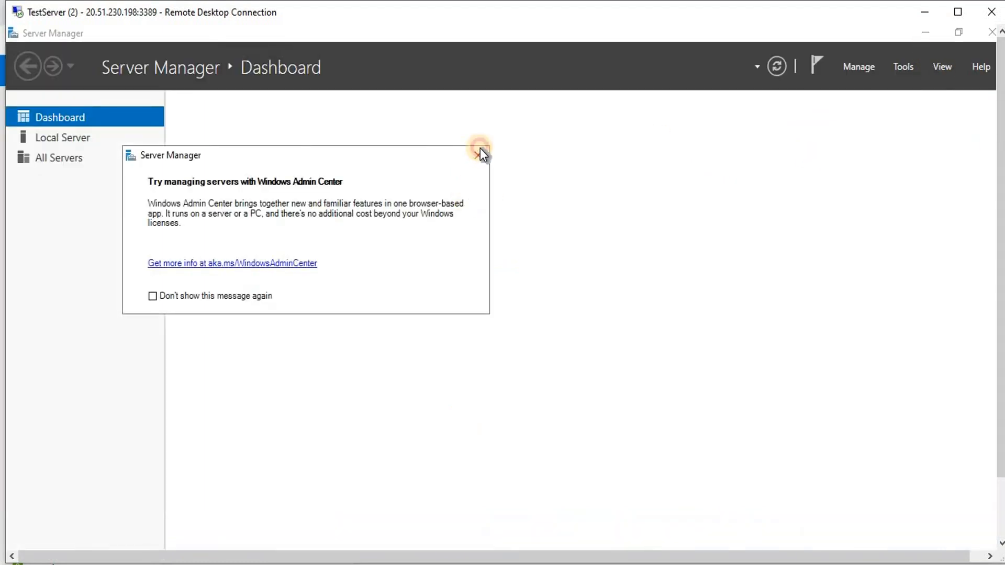
Dismiss the Windows Admin Center popup, minimize Server Manager, and launch File Explorer.
click(480, 151)
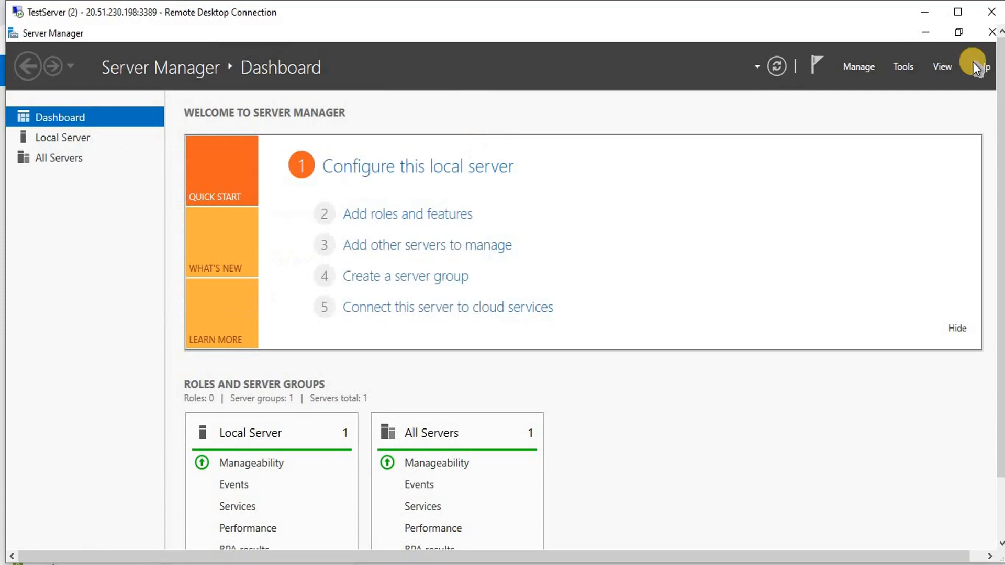
click(922, 34)
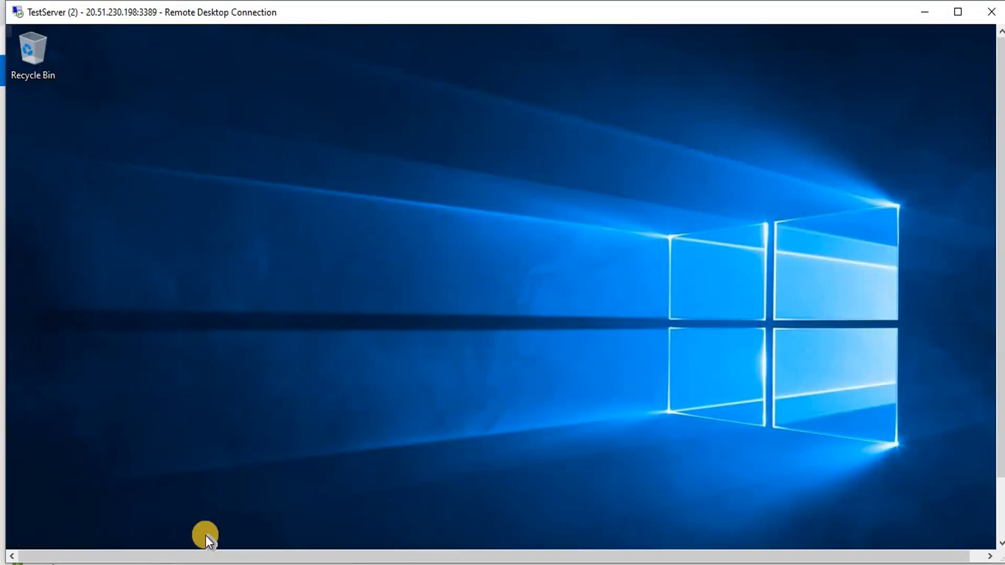
click(1000, 512)
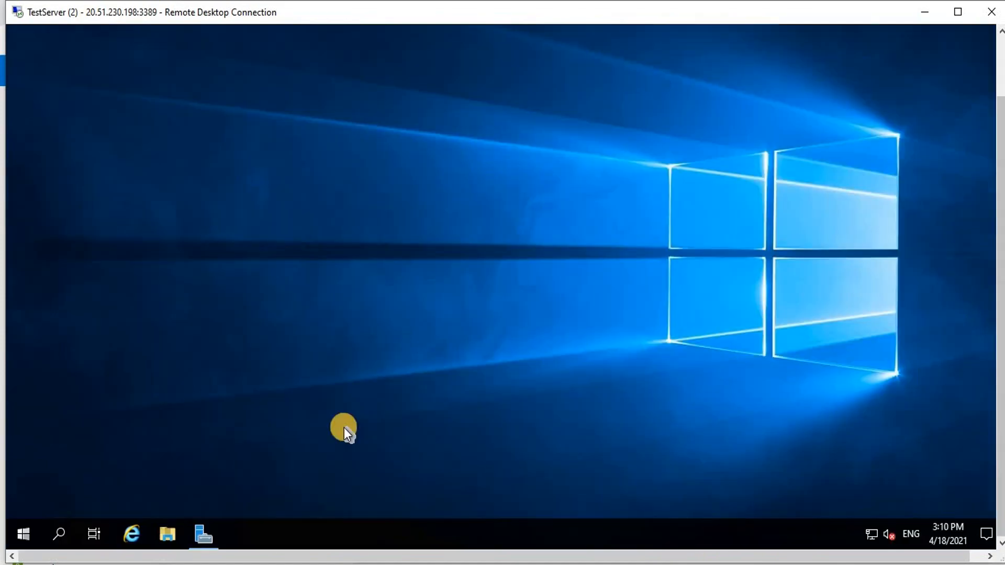
click(168, 534)
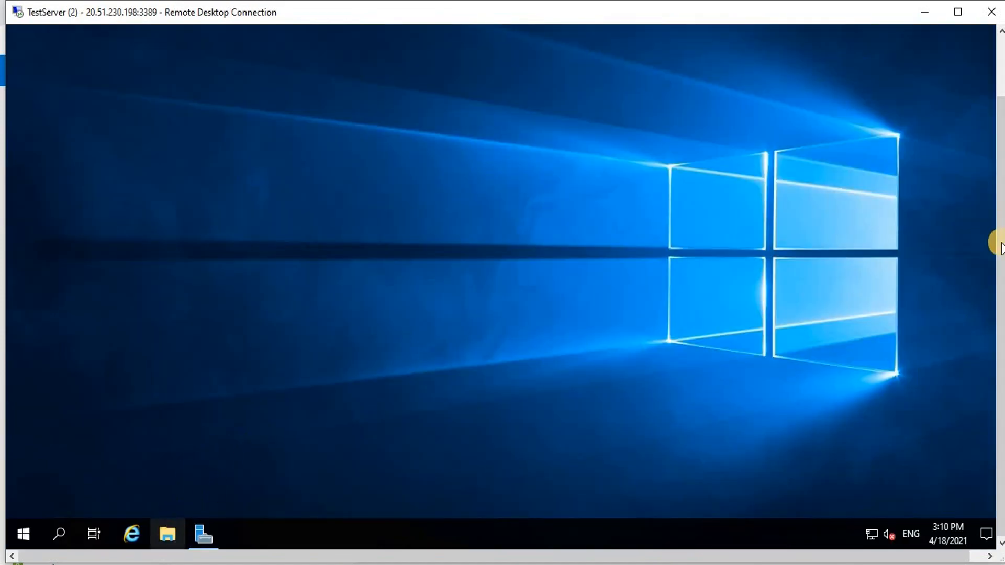
Open This PC's properties to confirm 8.00 GB installed RAM, then minimize the remote session.
drag(1002, 244, 991, 161)
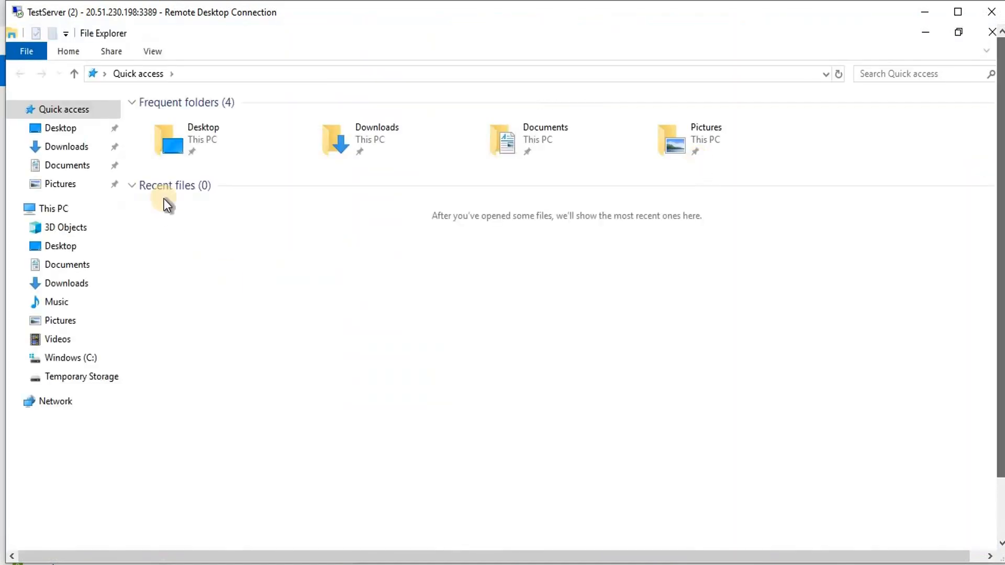
click(33, 212)
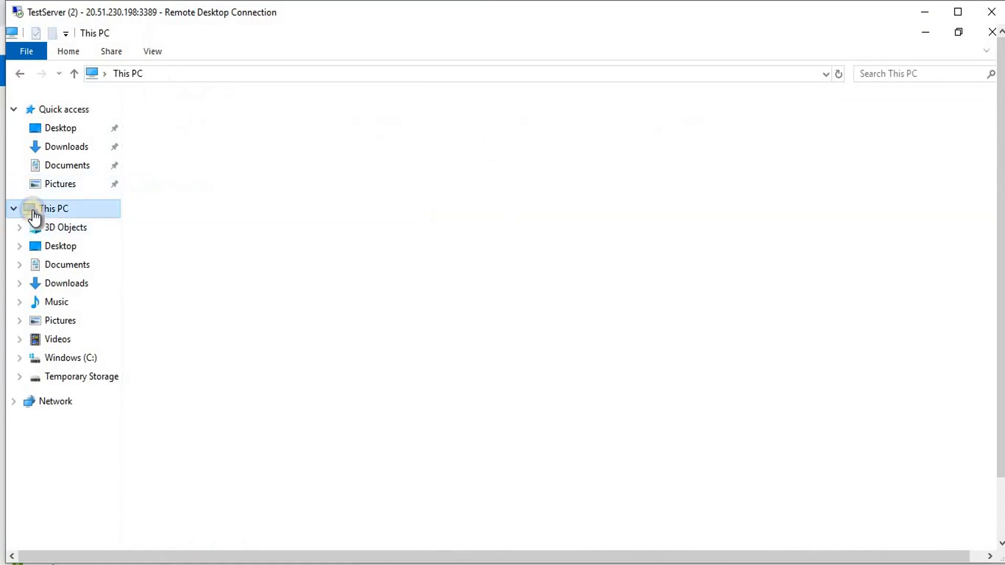
right_click(33, 212)
click(134, 414)
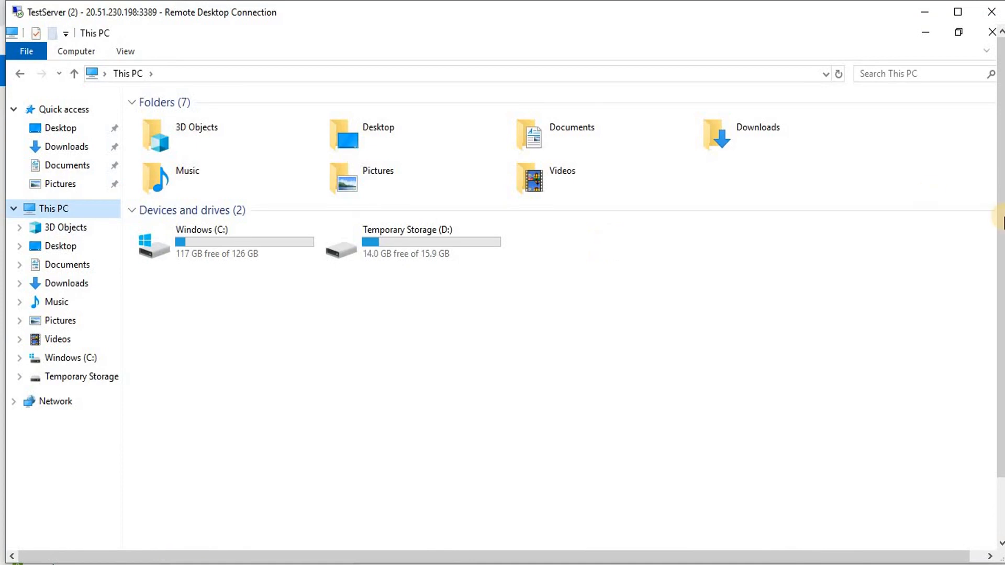
click(413, 313)
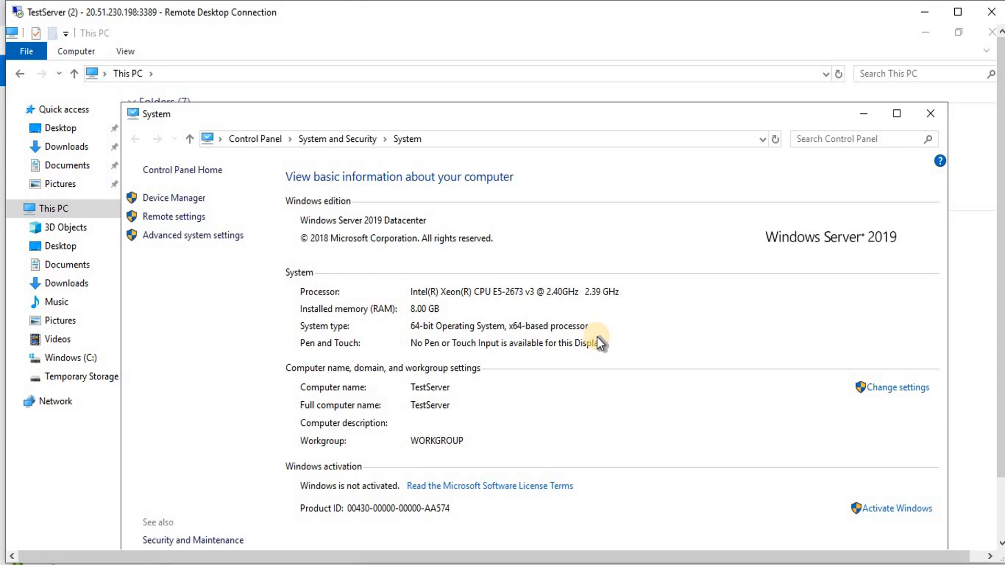
click(926, 12)
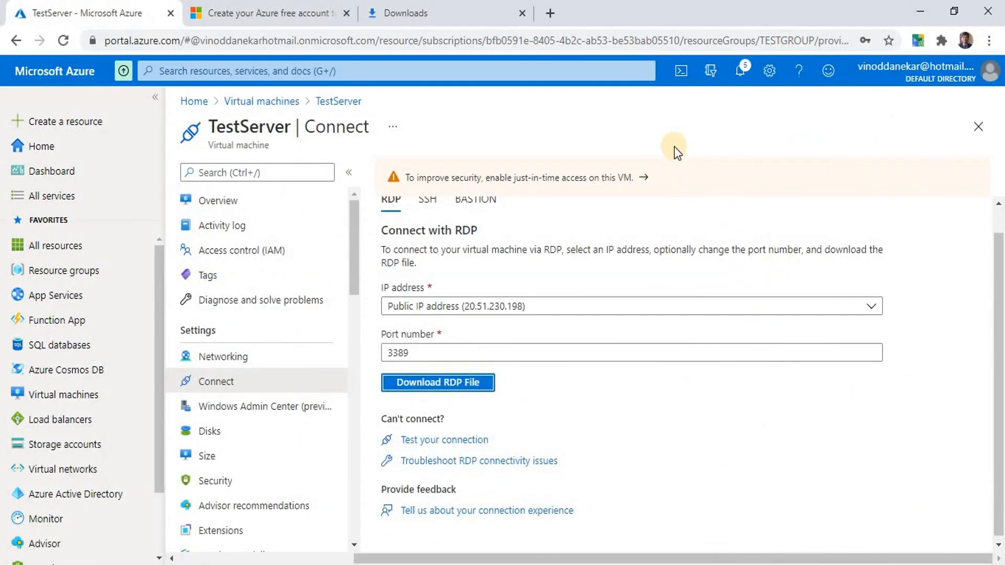
Close TestServer's Connect page and return via Home to the Virtual machines list, with TestServer Running at Standard_B2ms.
drag(352, 261, 353, 290)
click(360, 215)
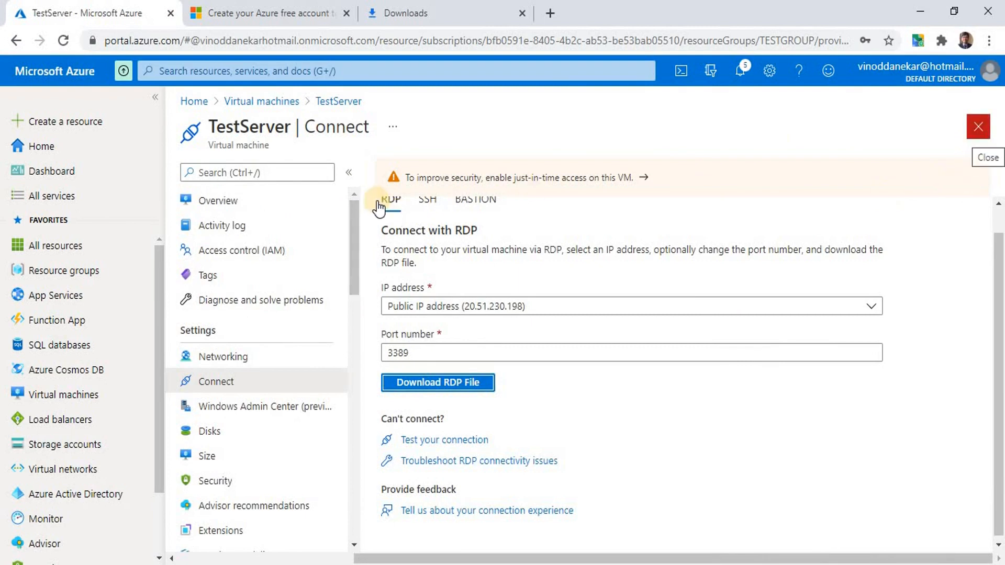
click(978, 126)
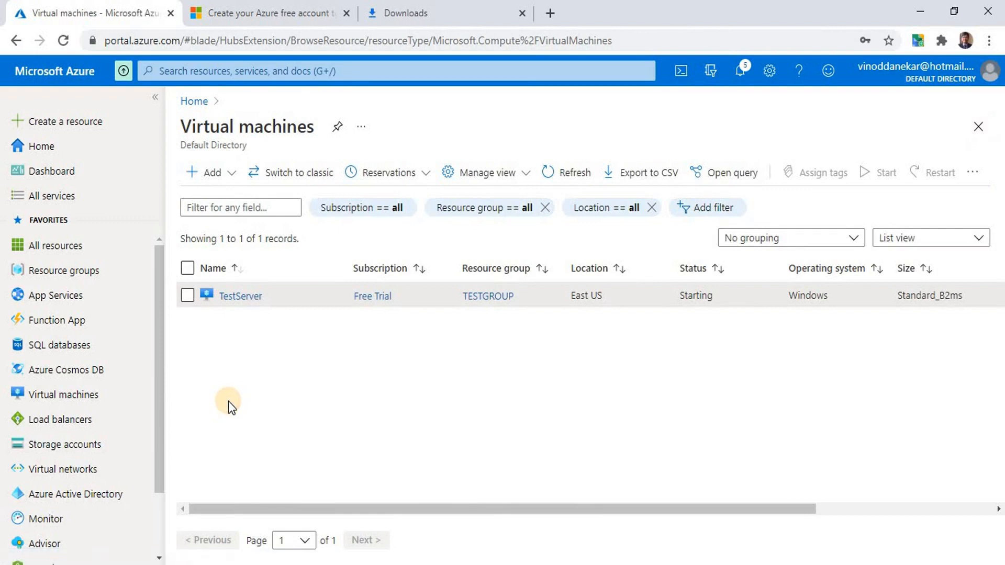
click(192, 102)
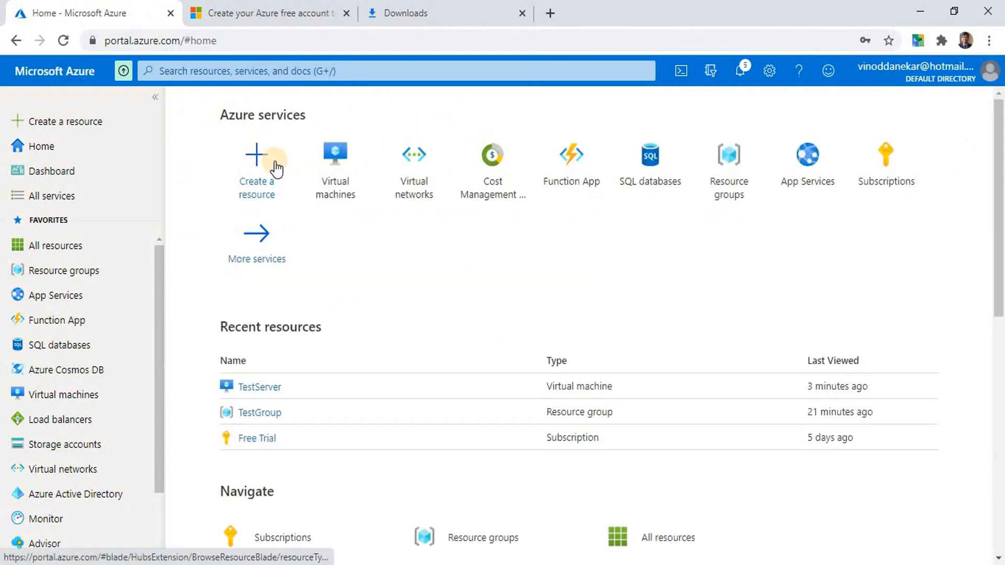
click(74, 402)
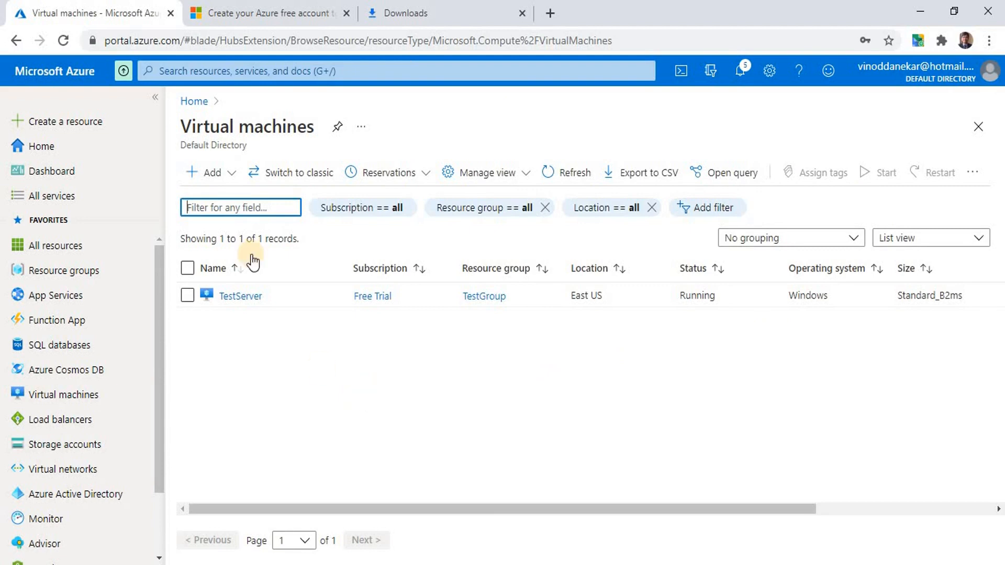
click(210, 173)
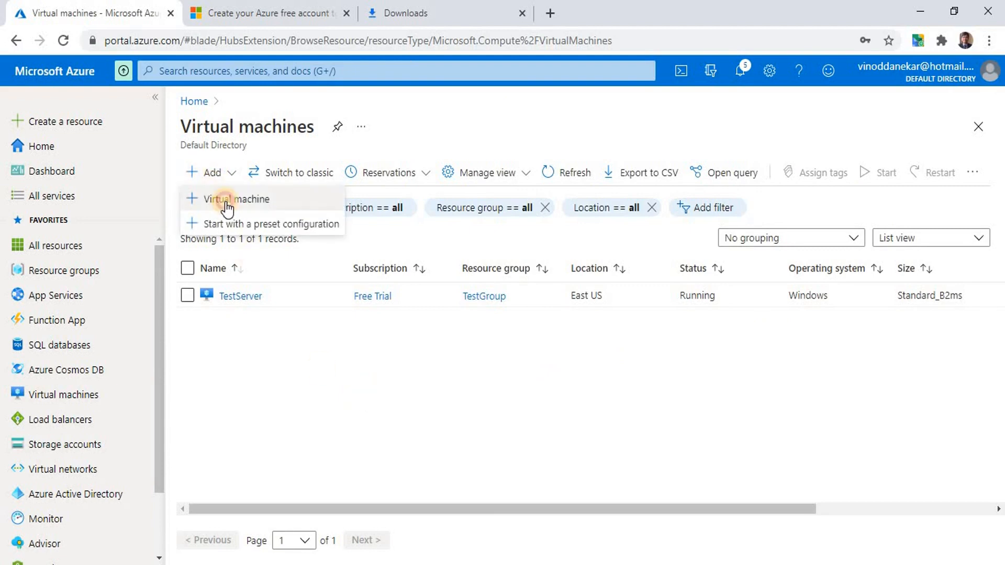
click(446, 153)
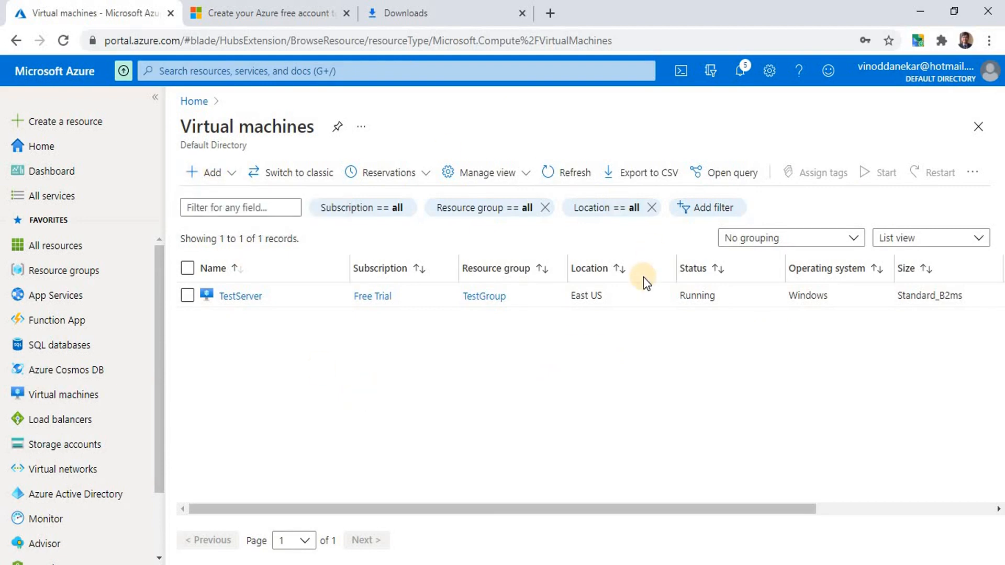